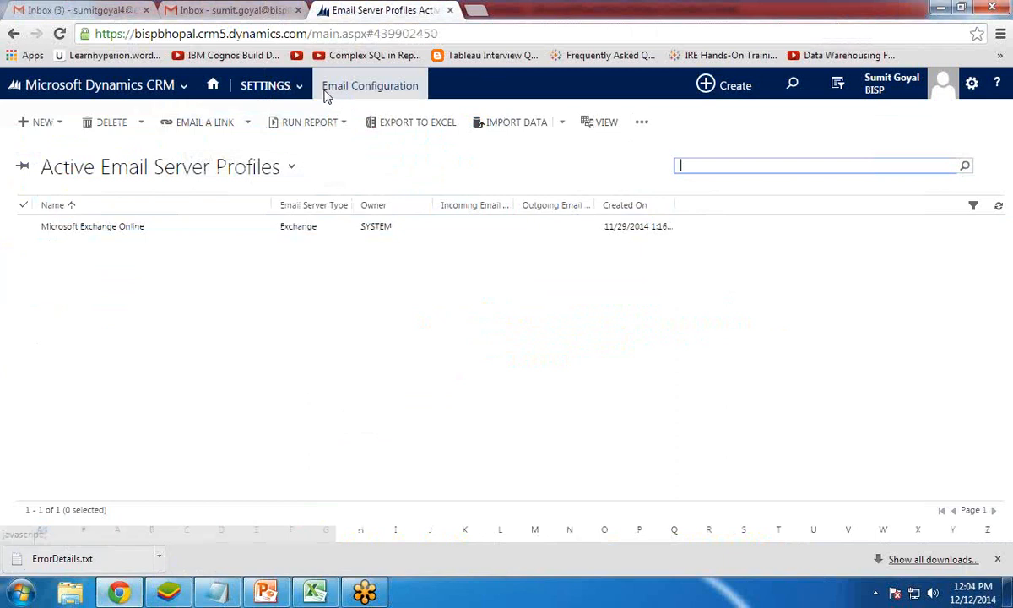
left_click(292, 91)
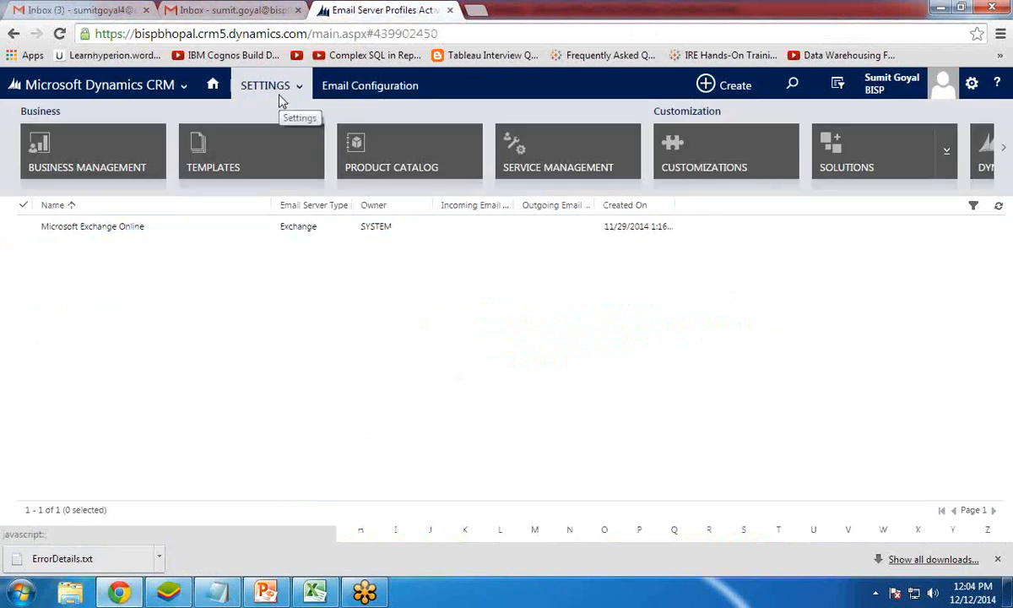
left_click(438, 366)
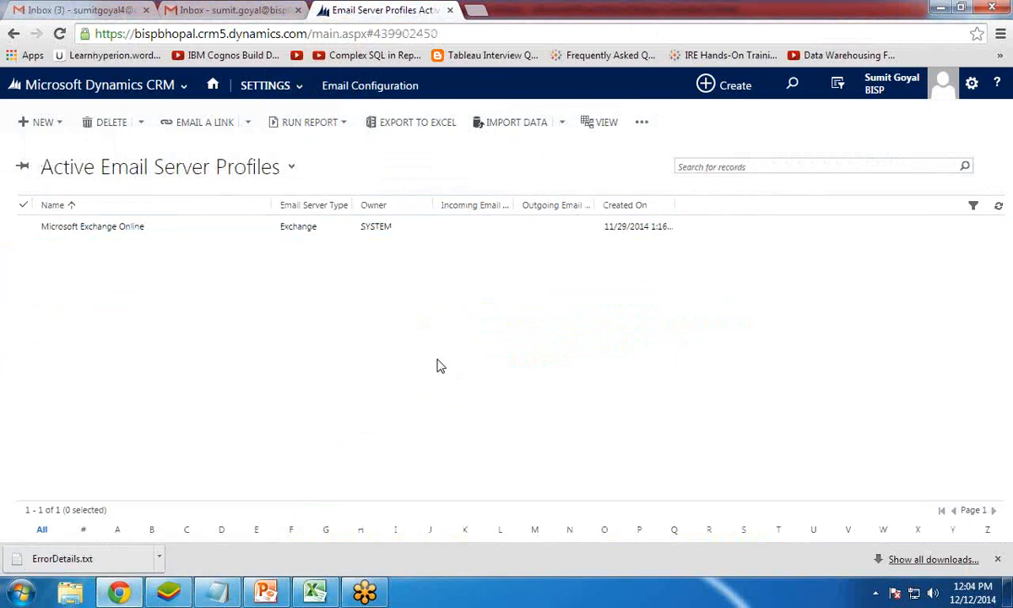
left_click(297, 88)
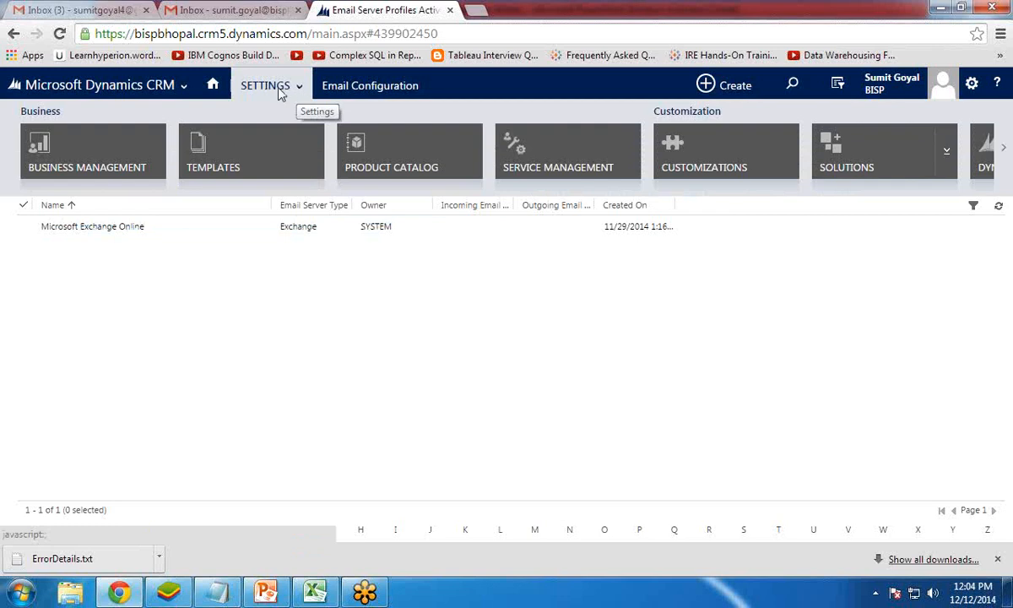
left_click(297, 88)
Go to Email Configuration in the Settings area and open the Email Server Profiles list
left_click(181, 88)
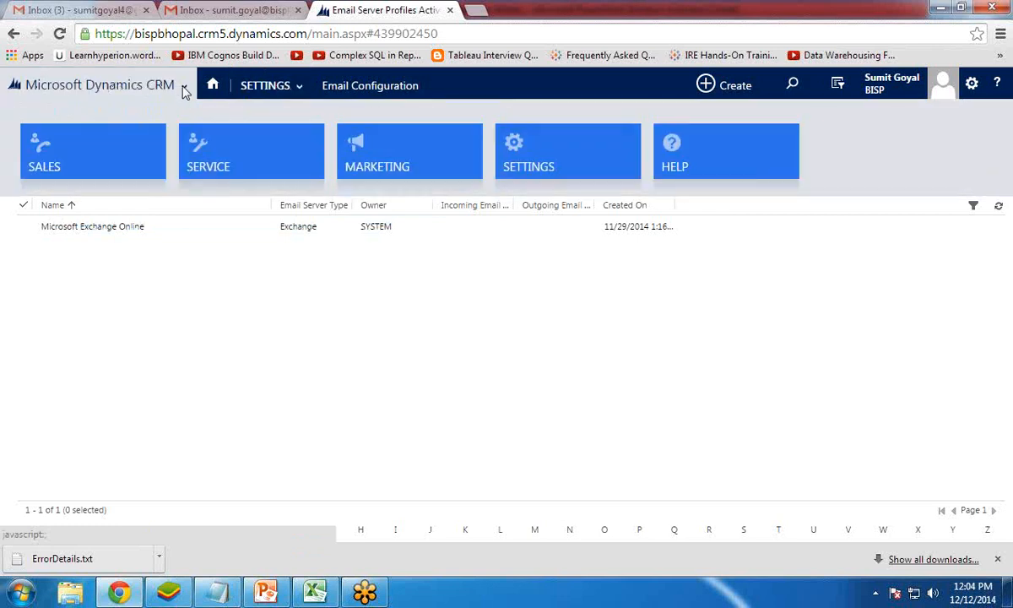
left_click(521, 163)
left_click(297, 91)
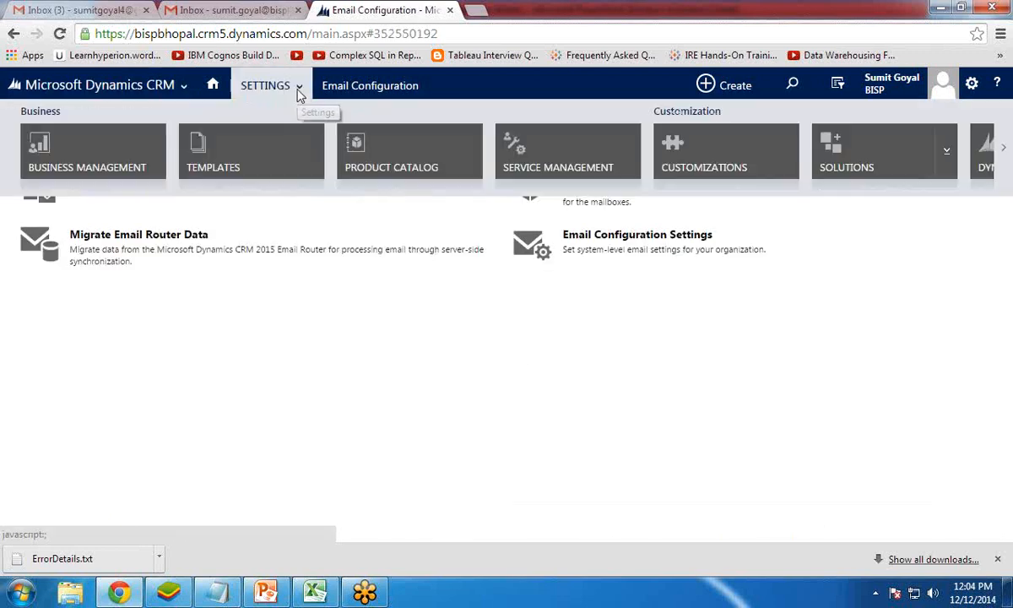
left_click(300, 93)
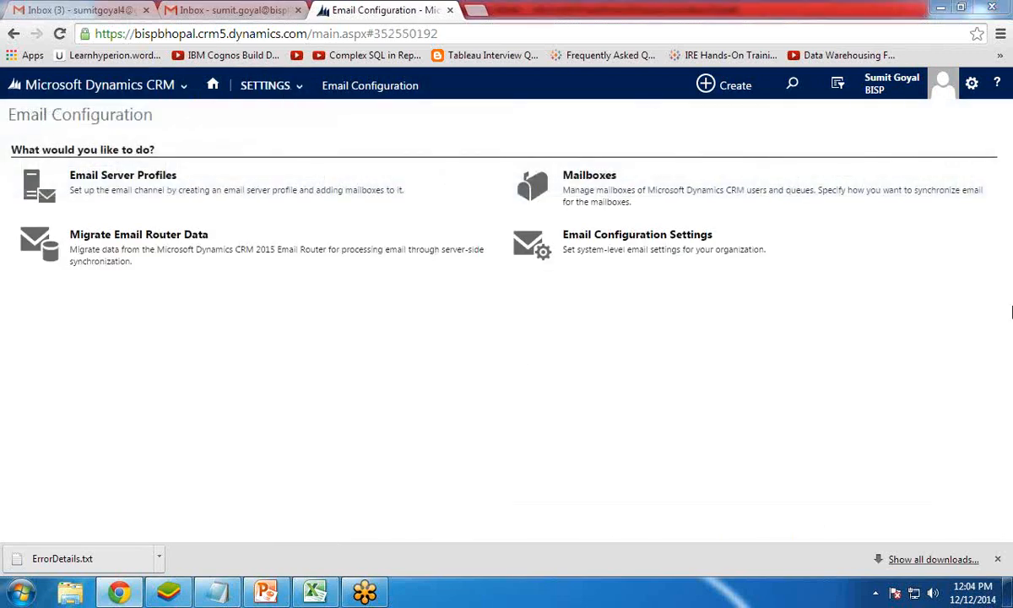
left_click(297, 87)
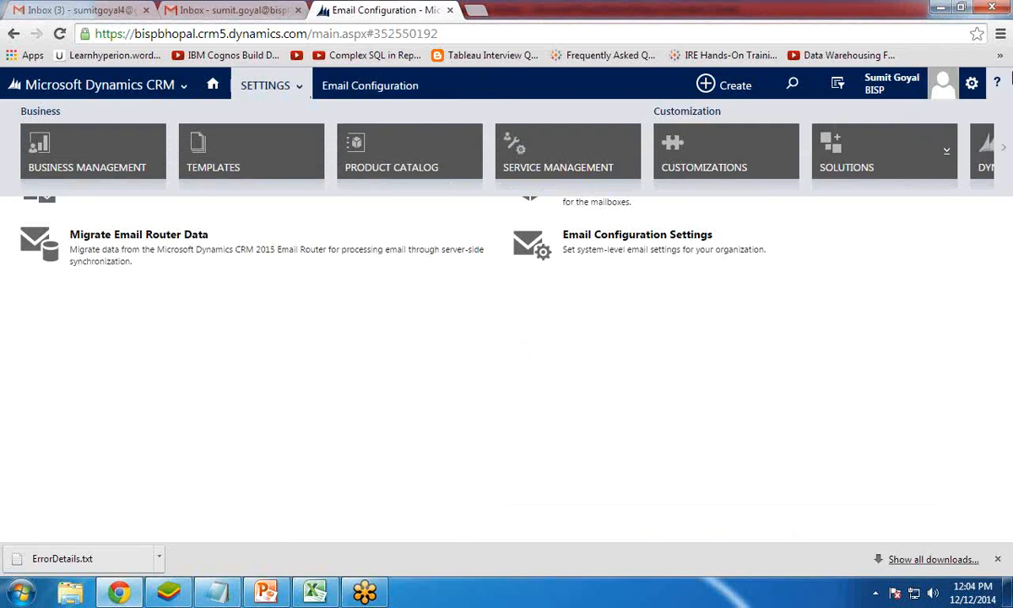
left_click(1007, 38)
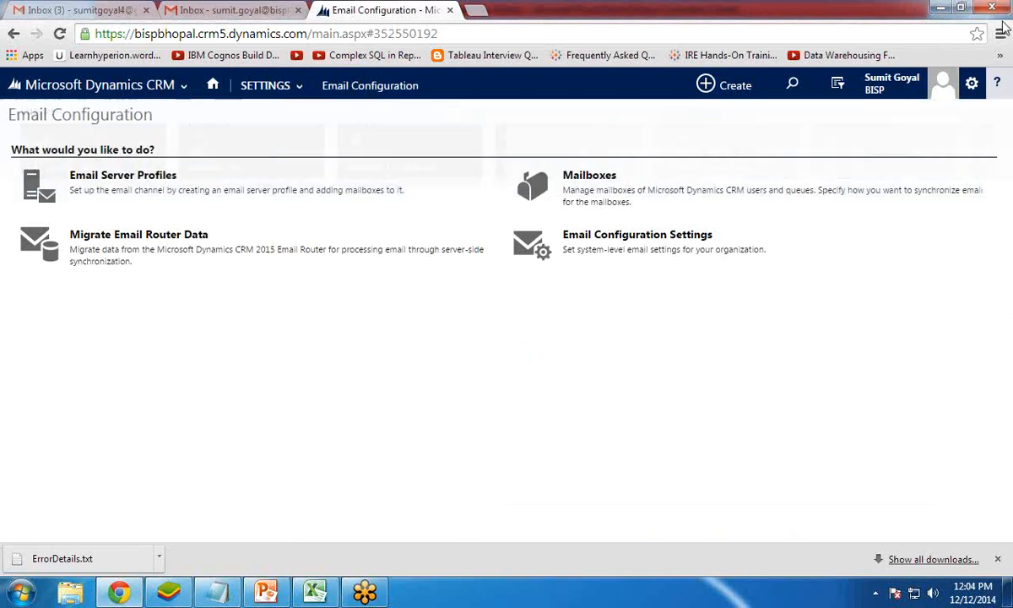
left_click(297, 90)
mouse_move(1004, 156)
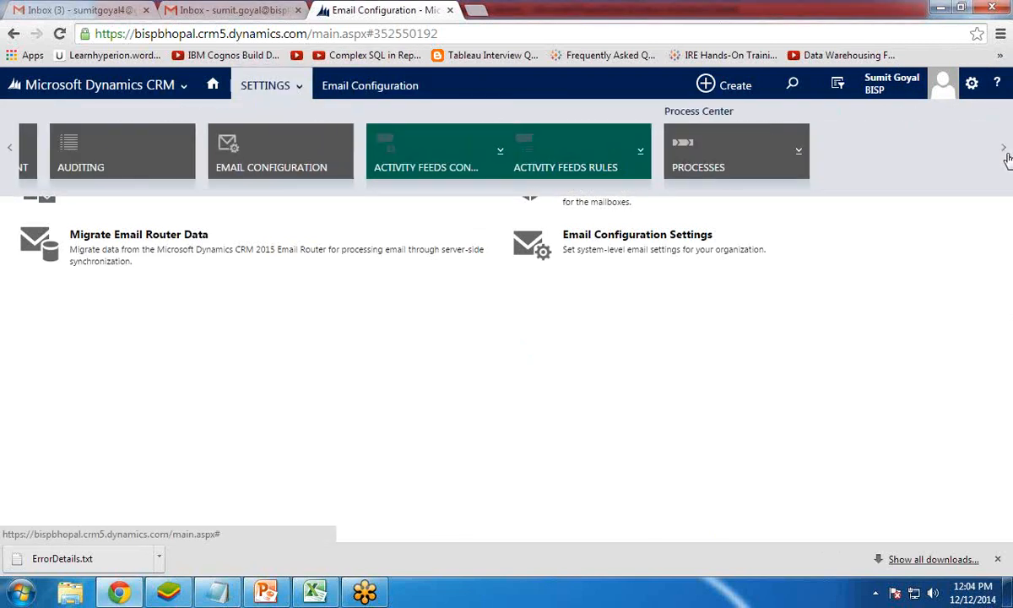
left_click(247, 161)
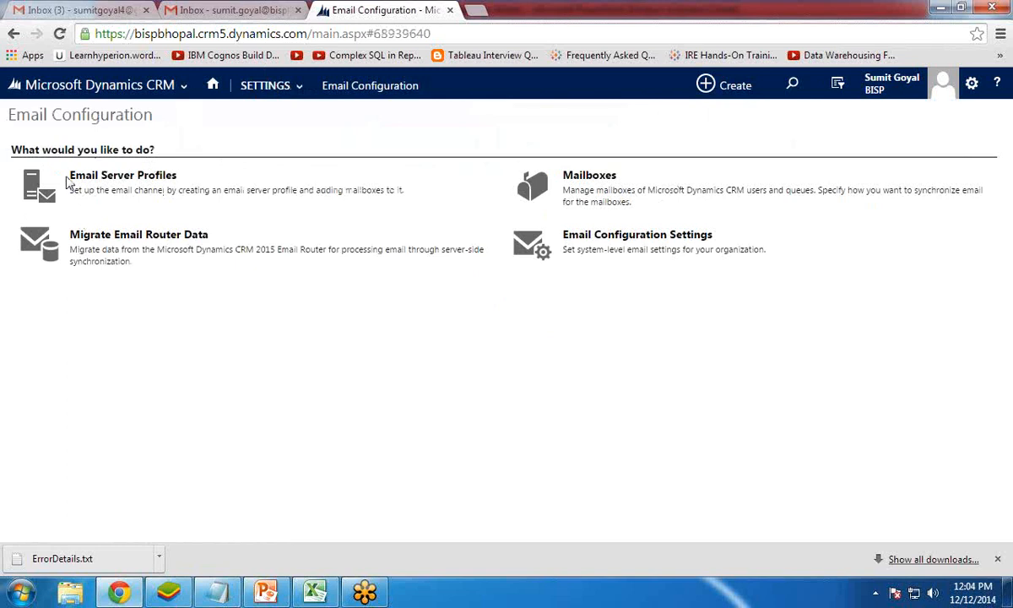
left_click(97, 177)
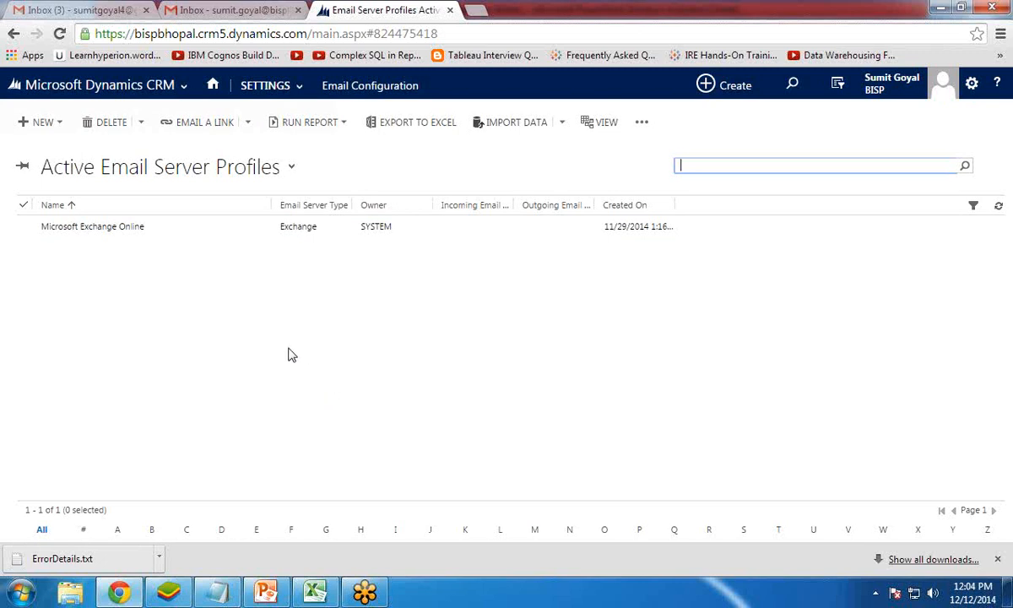
Start a new POP3-SMTP email server profile and name it BispGmail
left_click(28, 124)
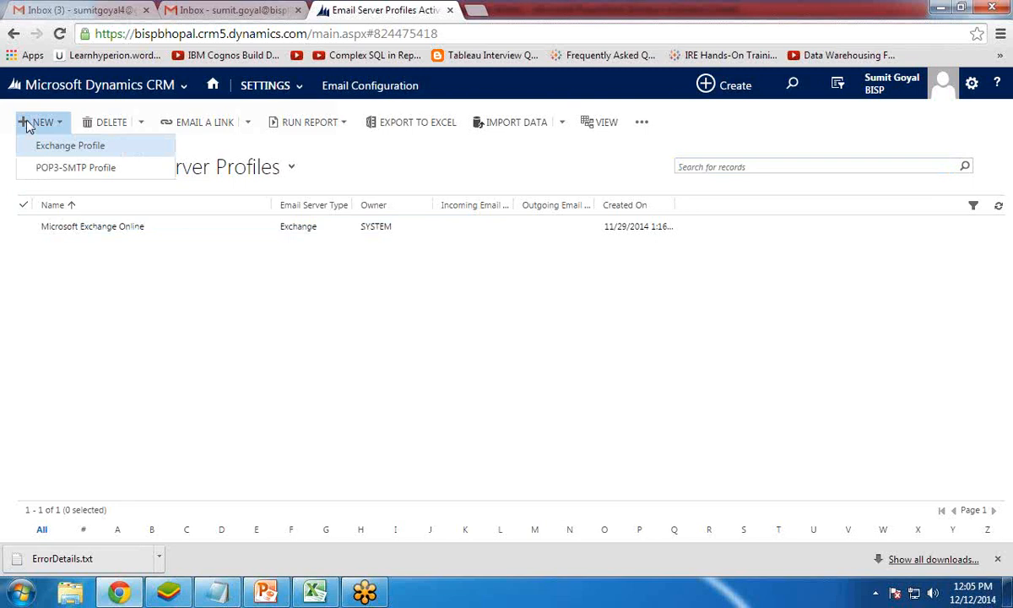
left_click(51, 169)
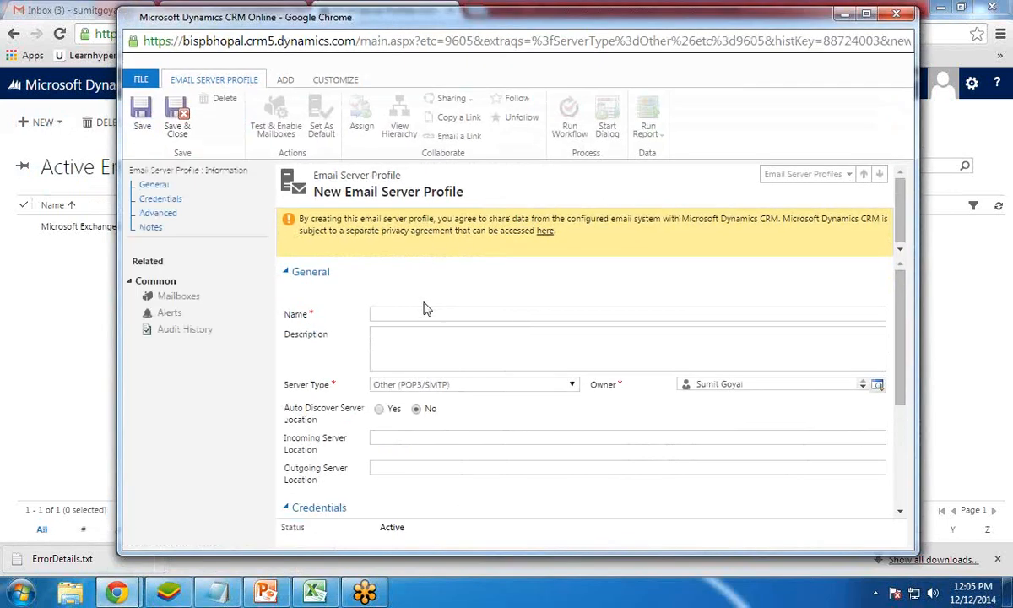
left_click(420, 314)
type("BispGmail")
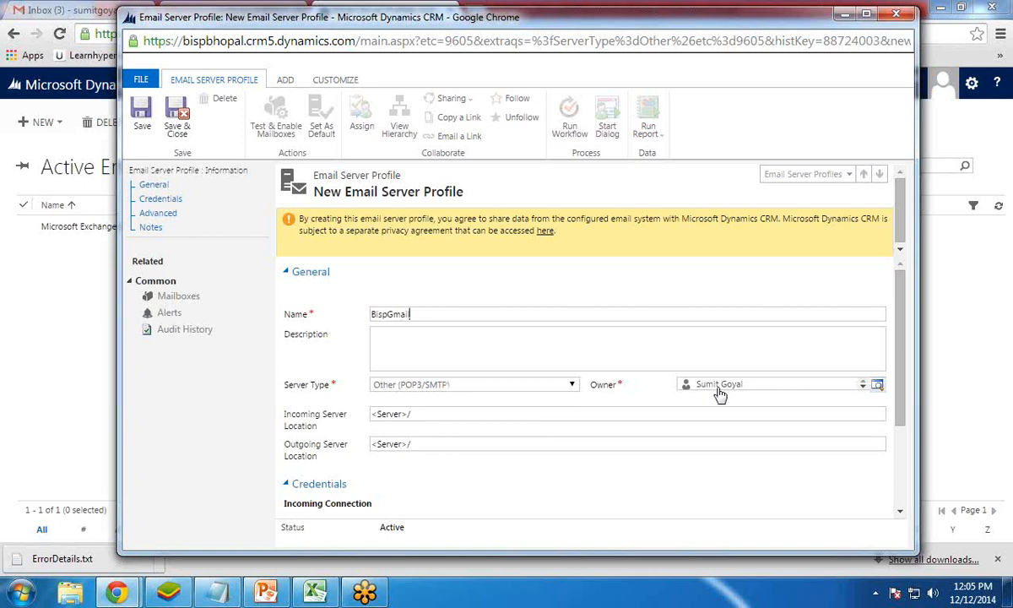
Set the profile's incoming server location to pop.gmail.com and its outgoing server location to smtp.gmail.com
left_click(420, 415)
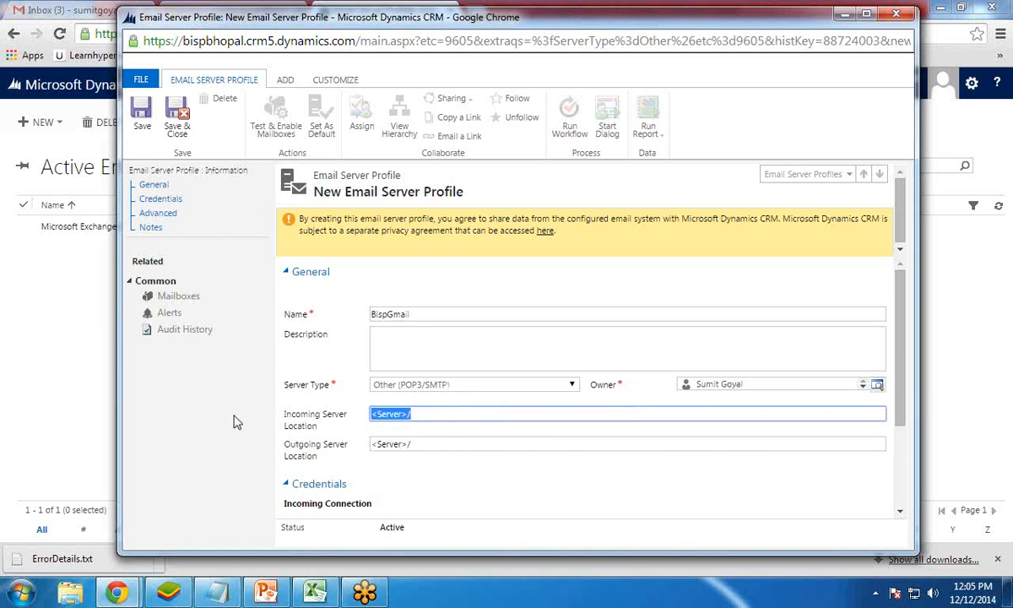
type("pop.gmail.com")
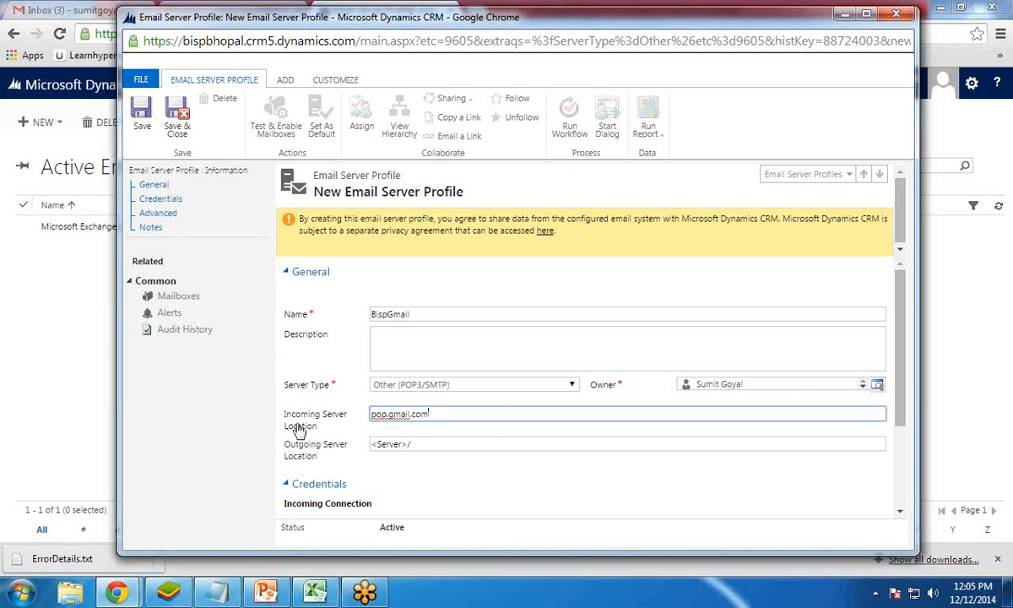
scroll(465, 423, "down", 1)
left_click(418, 364)
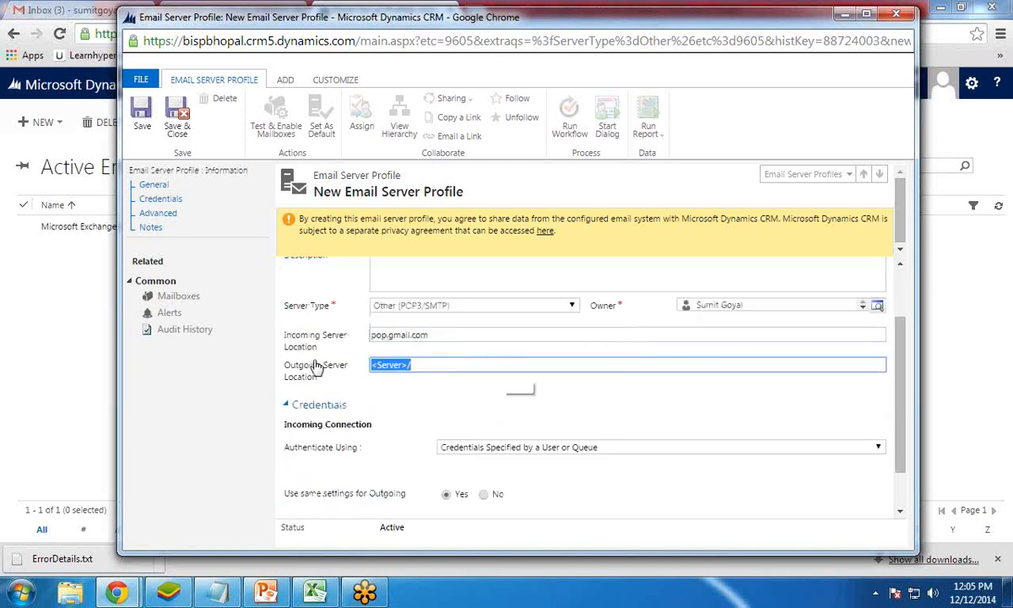
type("smtp.gmail.com")
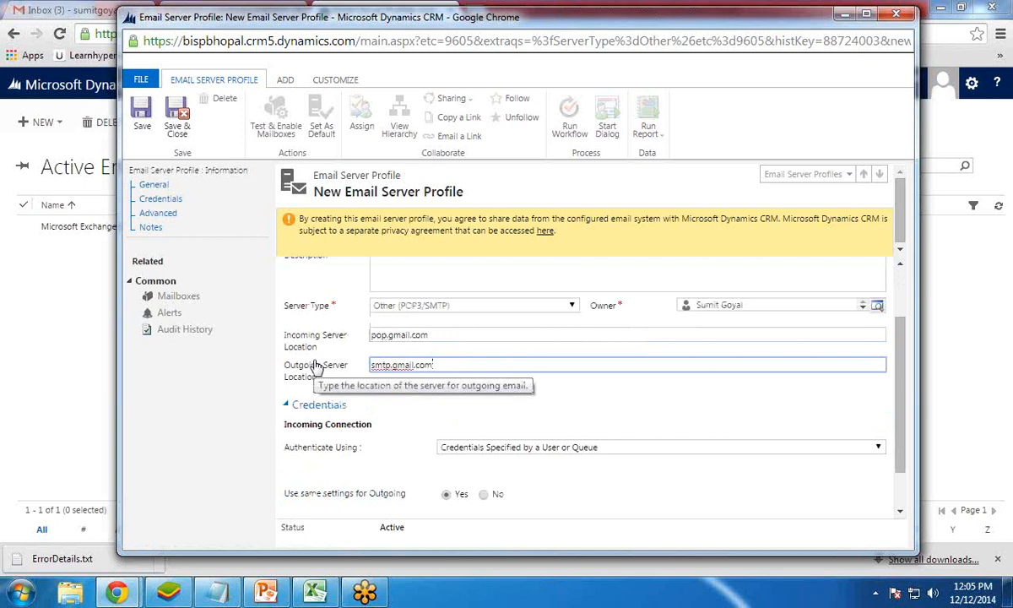
Set the outgoing port to 587 in the profile's advanced settings and save the profile
scroll(470, 434, "down", 1)
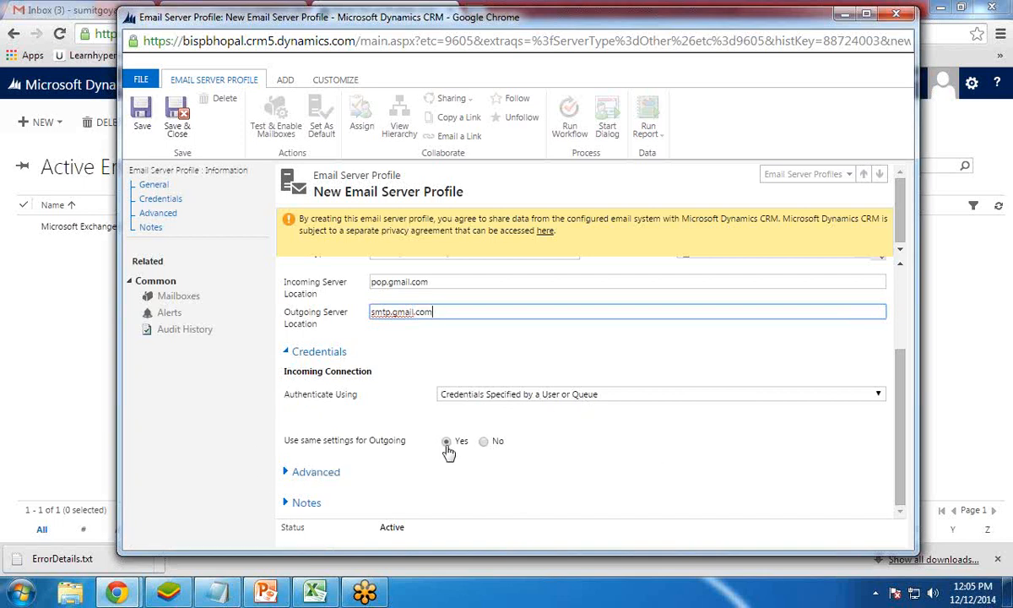
left_click(287, 472)
scroll(287, 423, "down", 2)
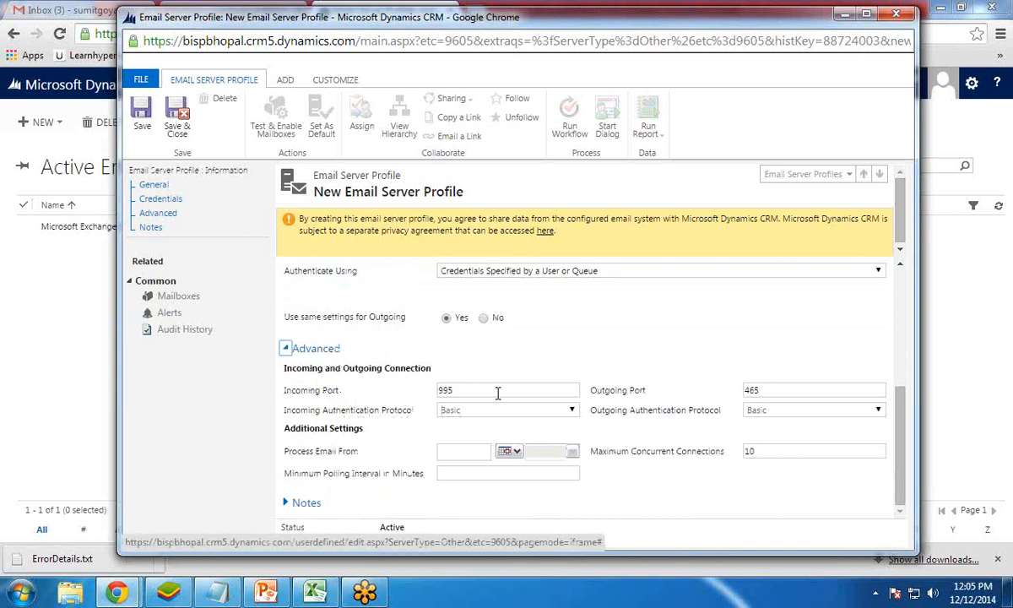
double_click(782, 386)
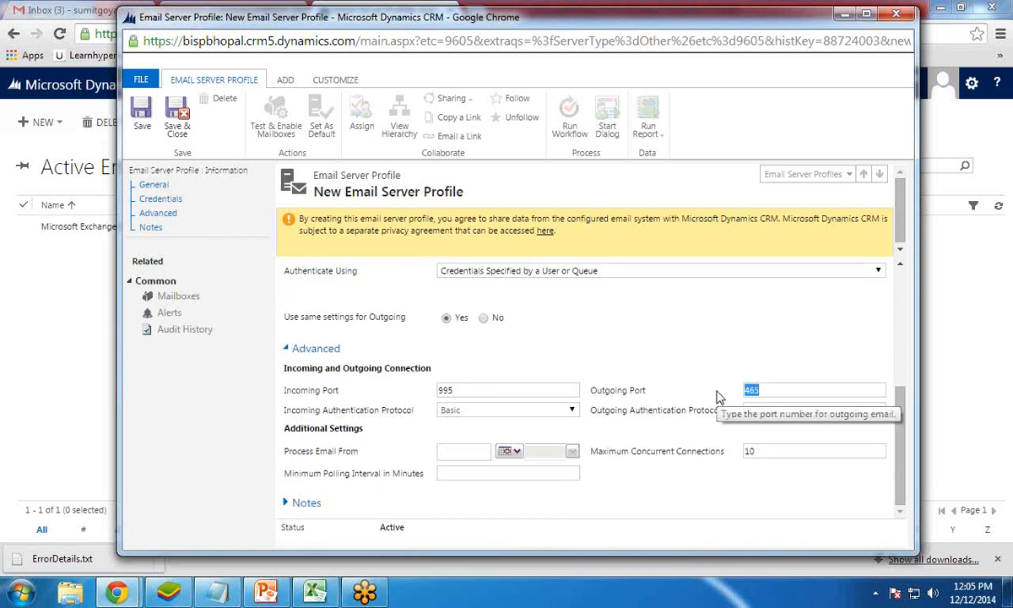
type("587")
left_click(142, 109)
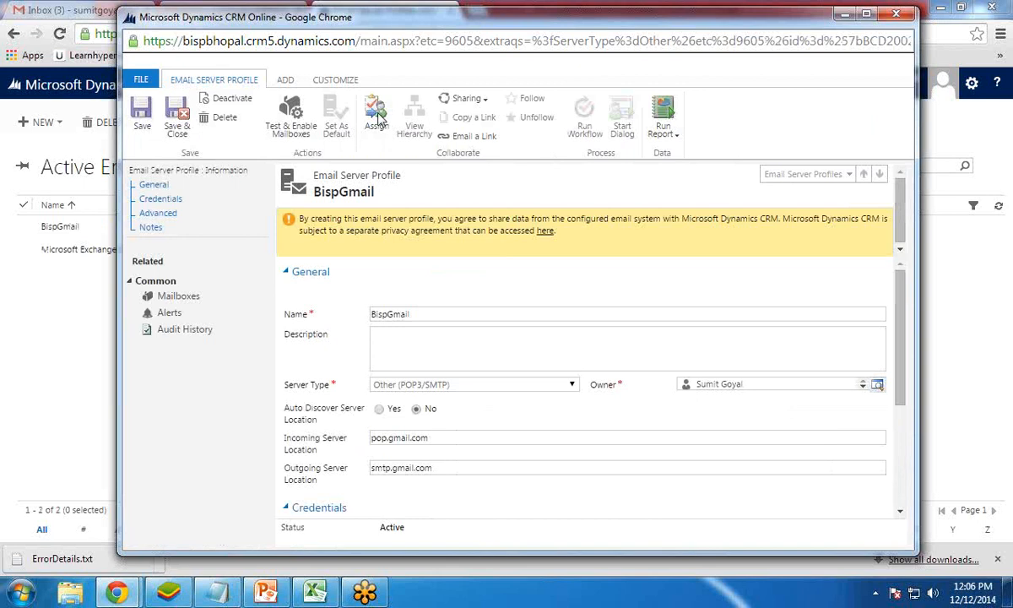
Assign the BispGmail email server profile to yourself, then save and close it
left_click(373, 117)
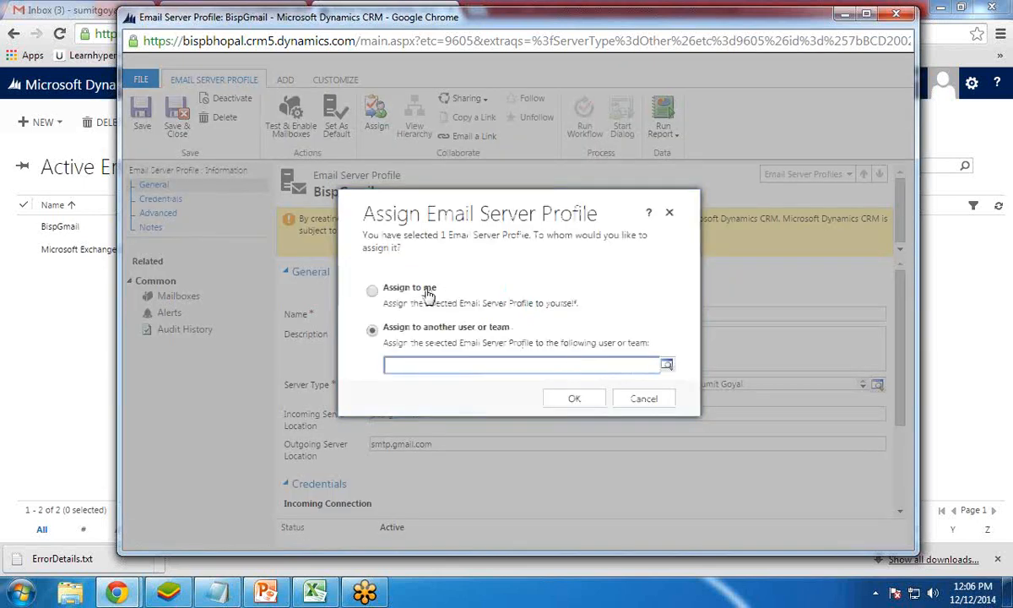
left_click(372, 291)
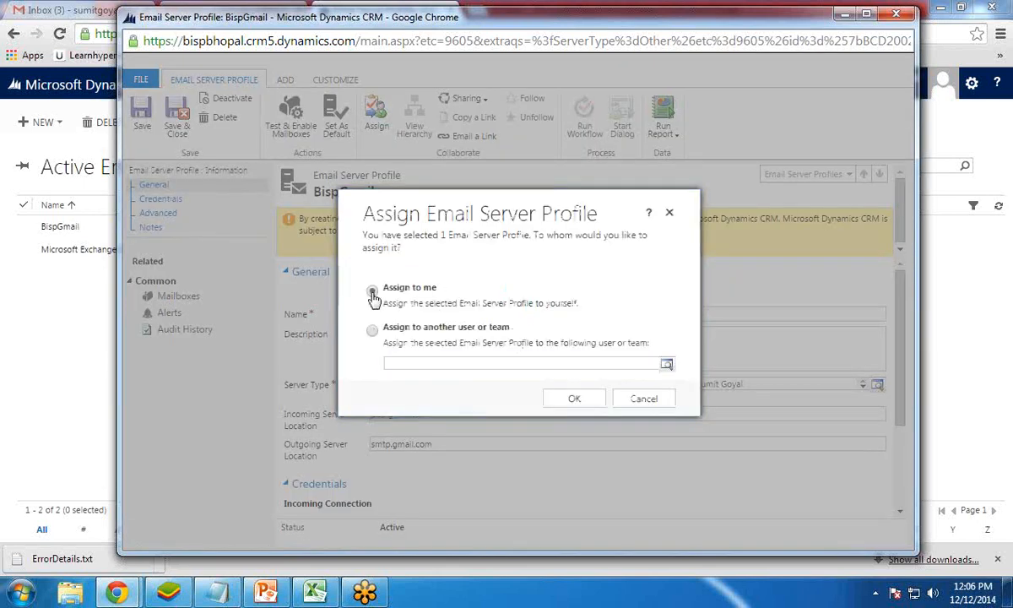
left_click(576, 399)
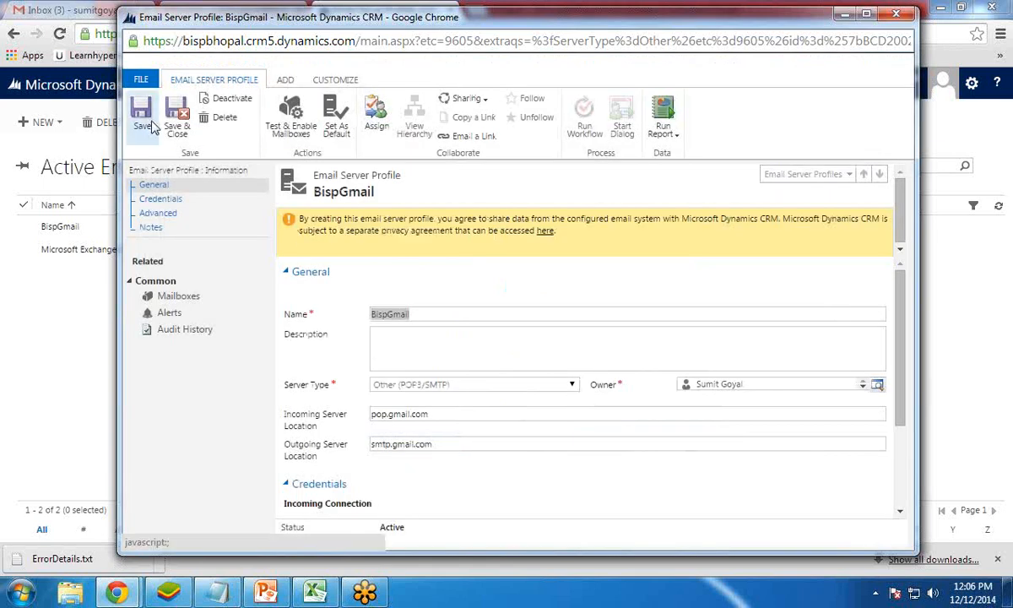
left_click(178, 118)
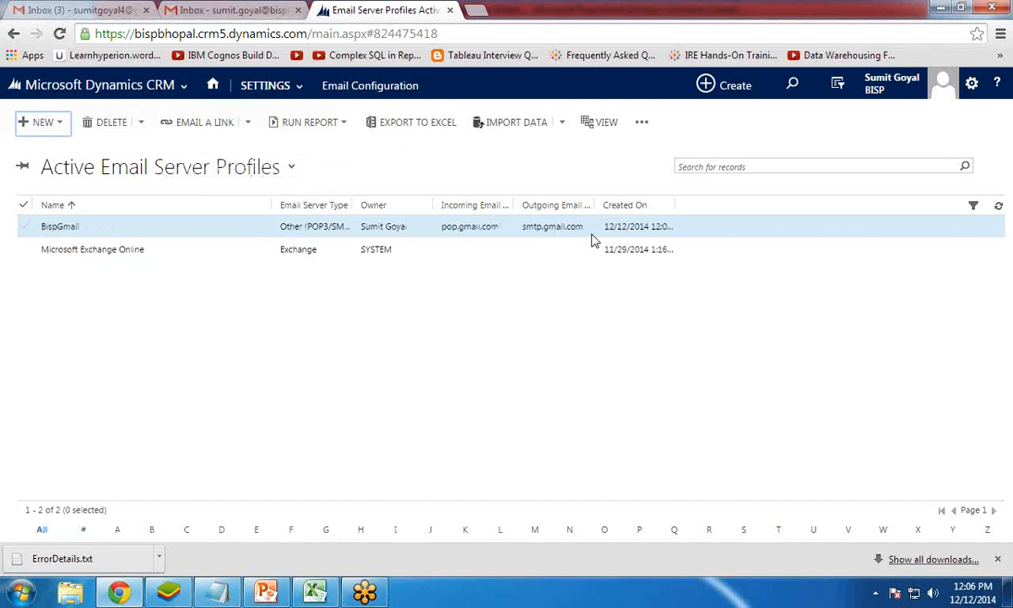
Activate the BispGmail profile in the list of active email server profiles and confirm the activation
left_click(26, 228)
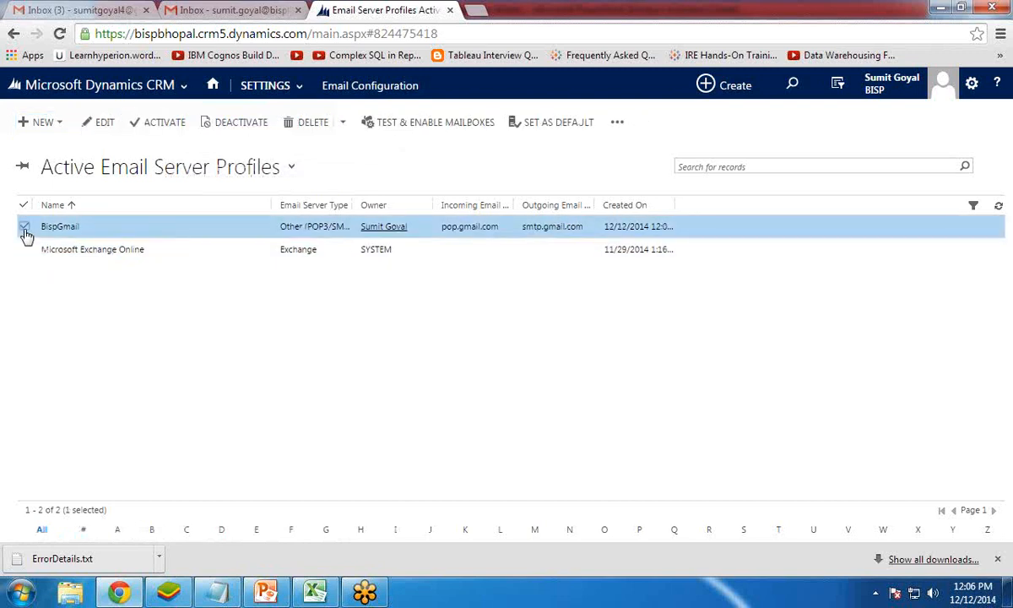
left_click(152, 127)
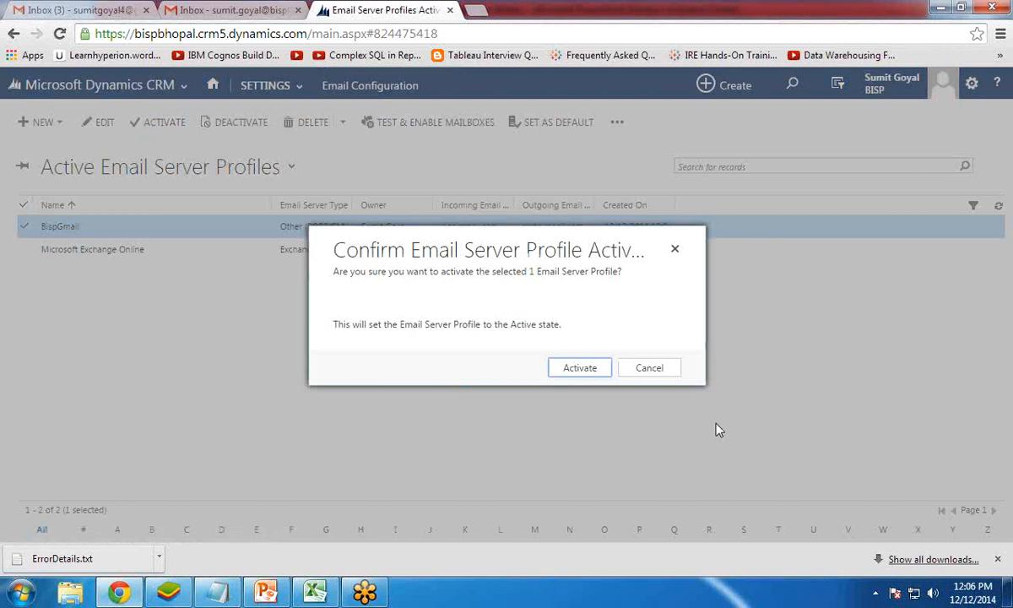
left_click(574, 371)
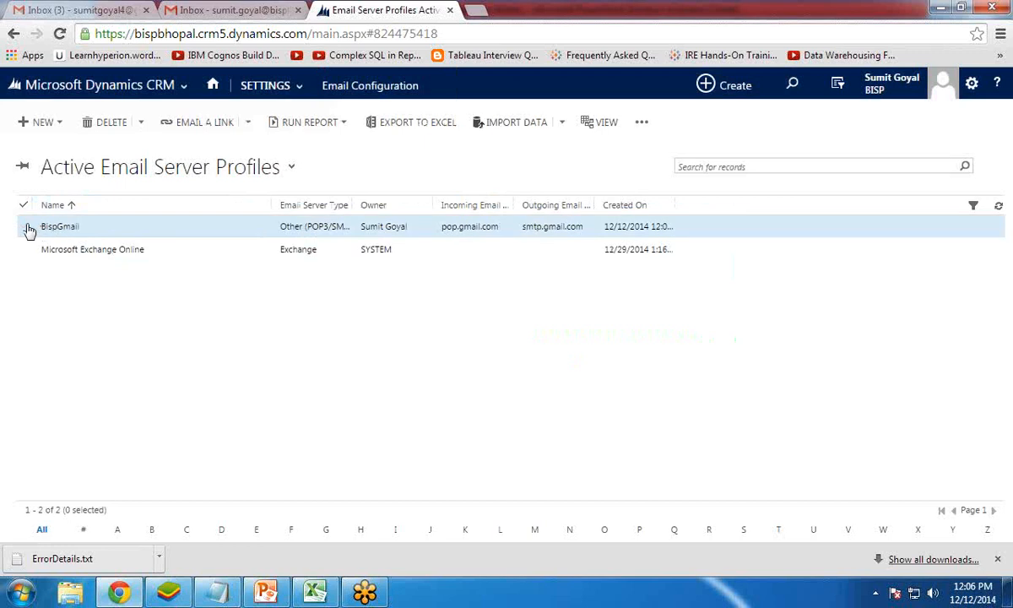
Set BispGmail as the default synchronization server profile in the system-level email configuration settings and apply it
left_click(356, 88)
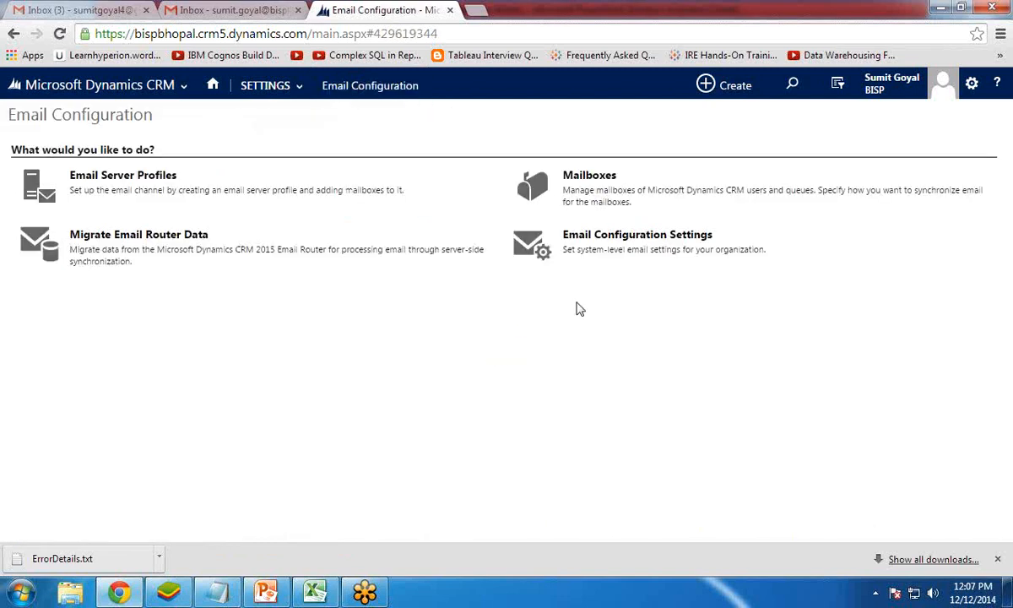
left_click(597, 240)
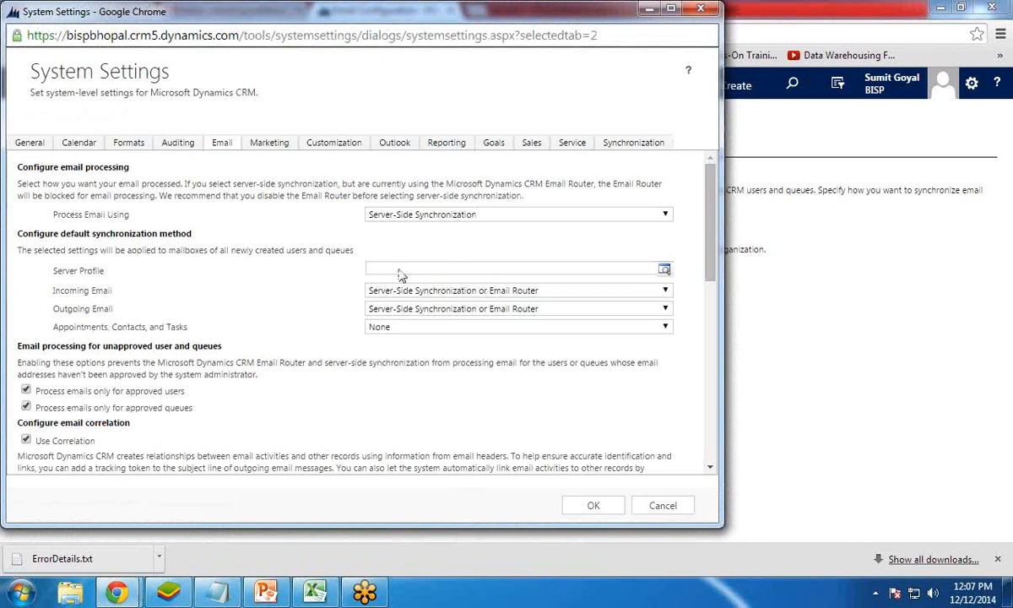
left_click(664, 269)
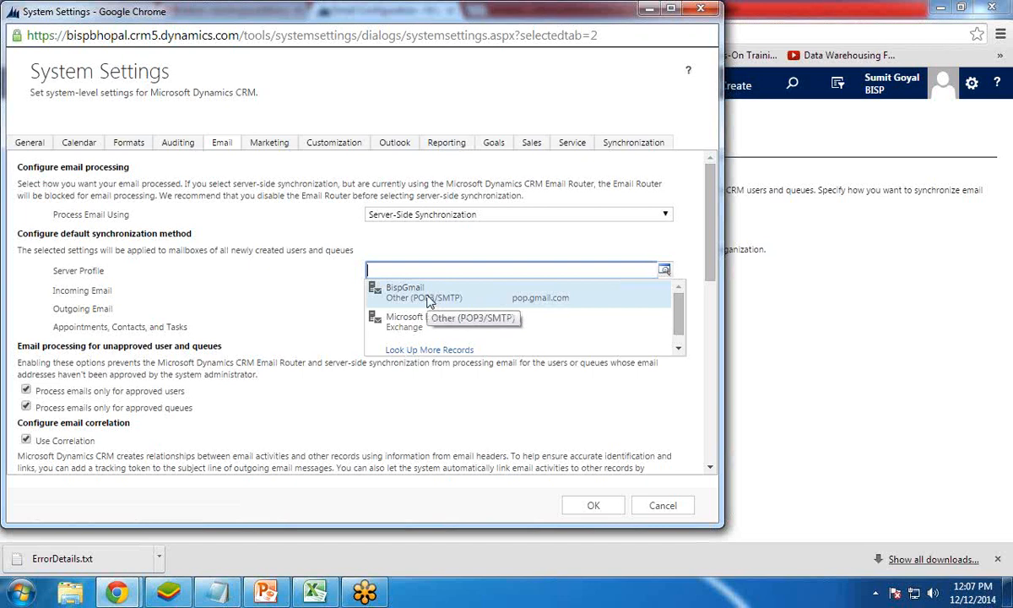
left_click(430, 297)
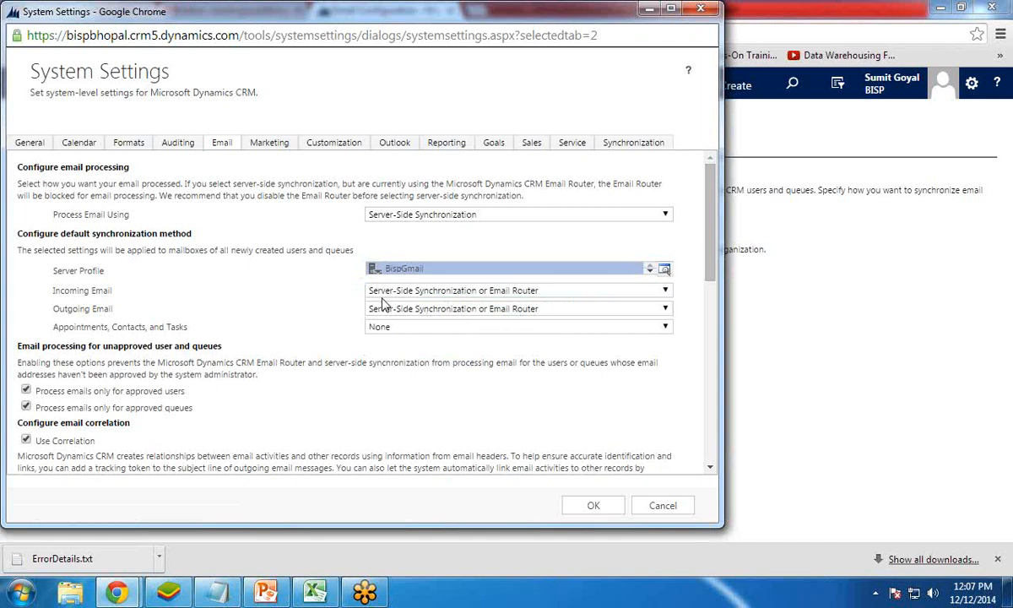
left_click(579, 506)
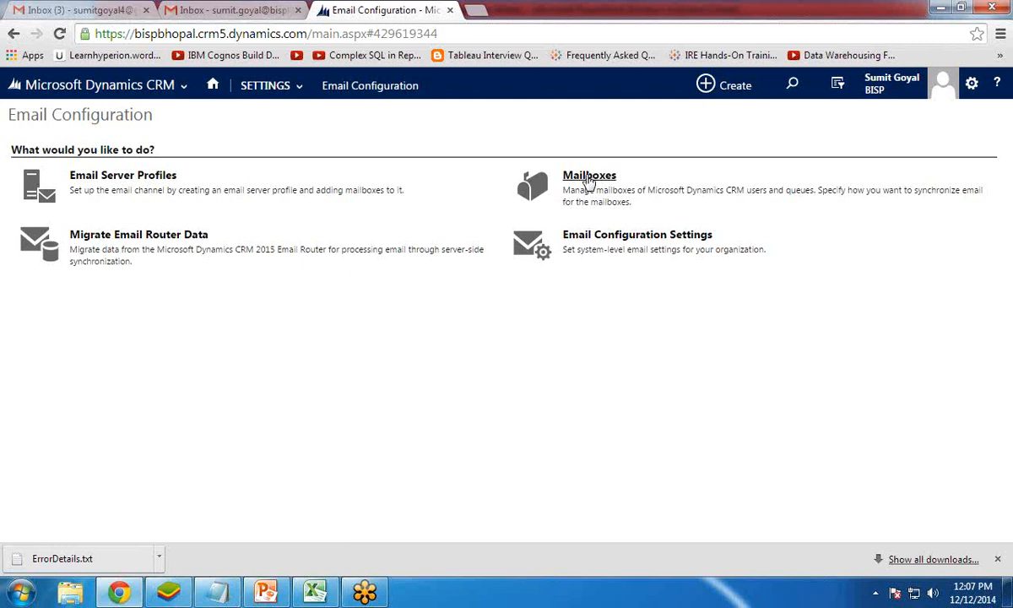
Check the My Active Mailboxes list and open the user's record from the Enabled Users list in the Security settings
left_click(588, 177)
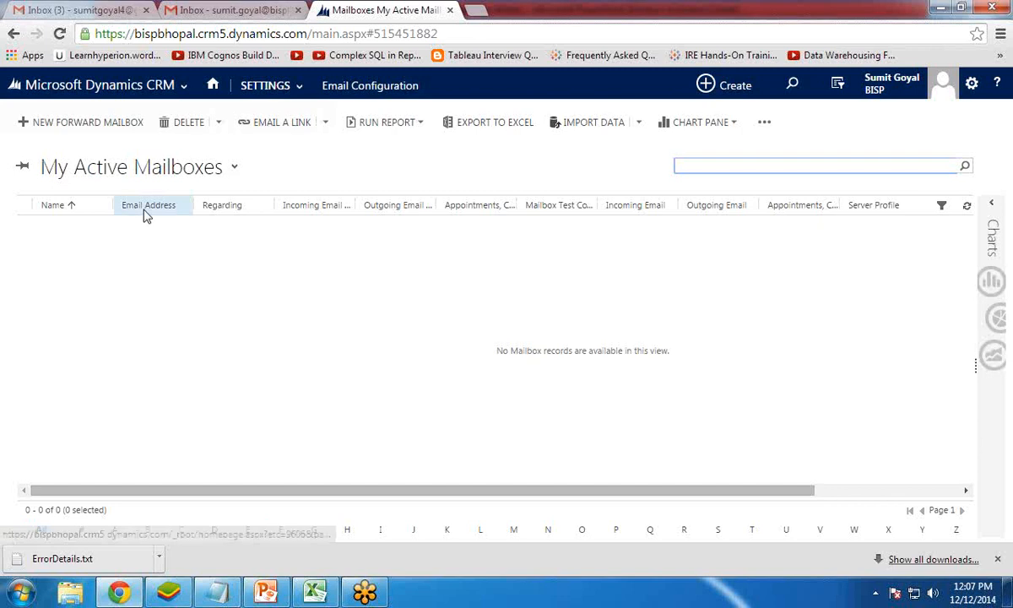
left_click(183, 88)
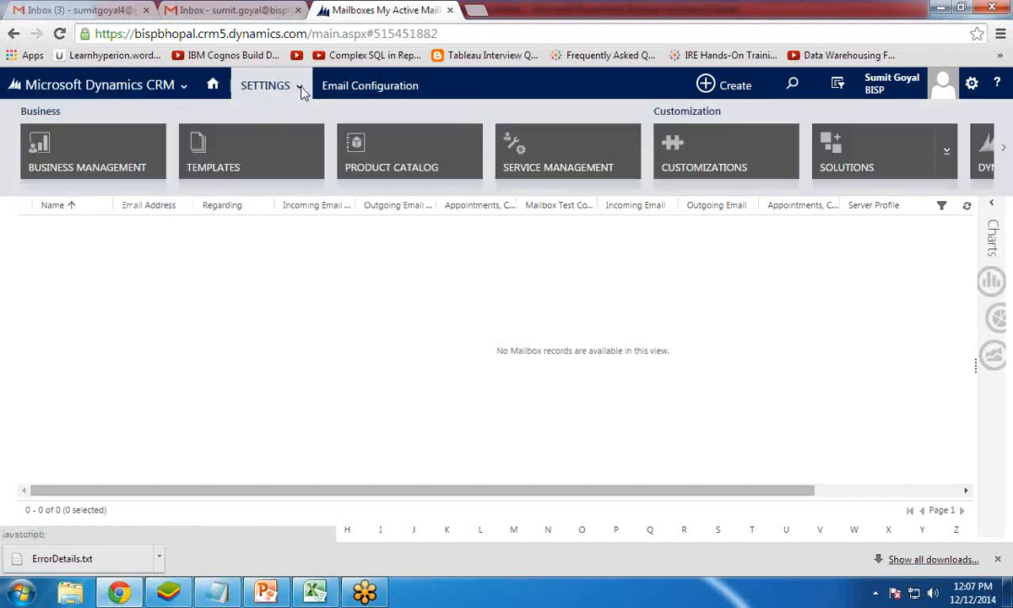
left_click(1005, 150)
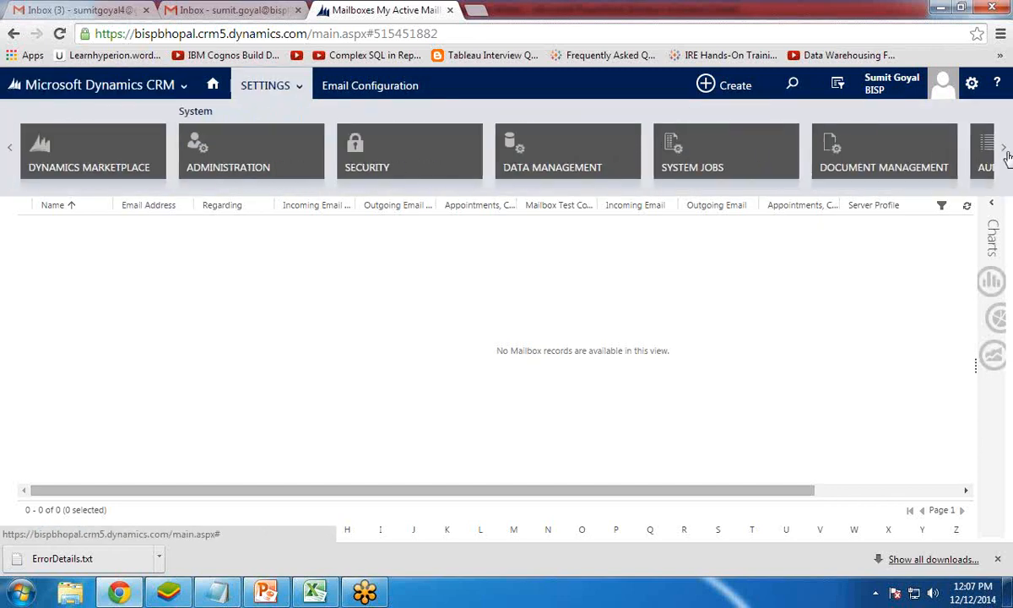
left_click(377, 162)
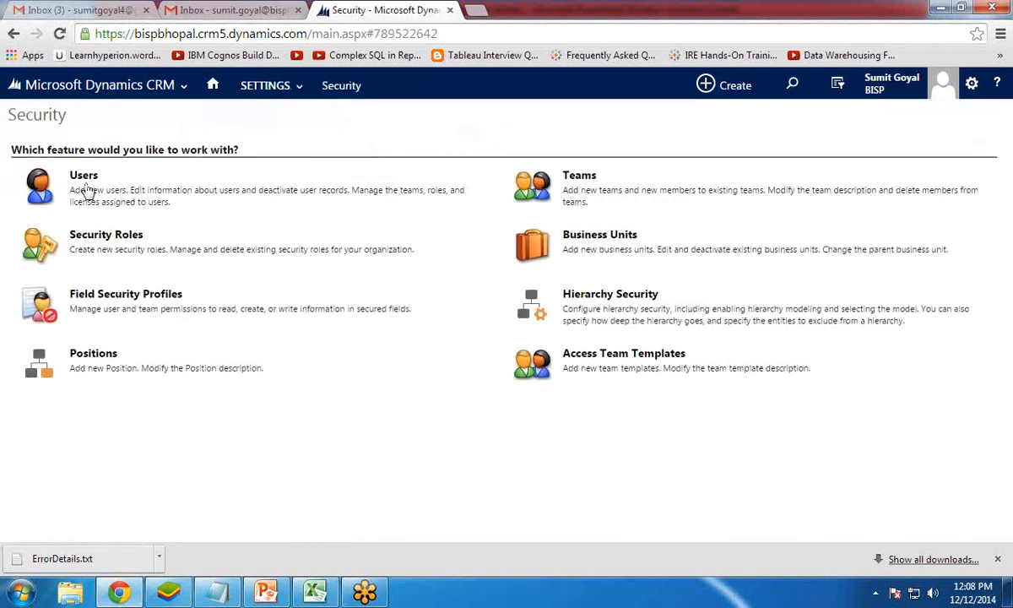
left_click(88, 184)
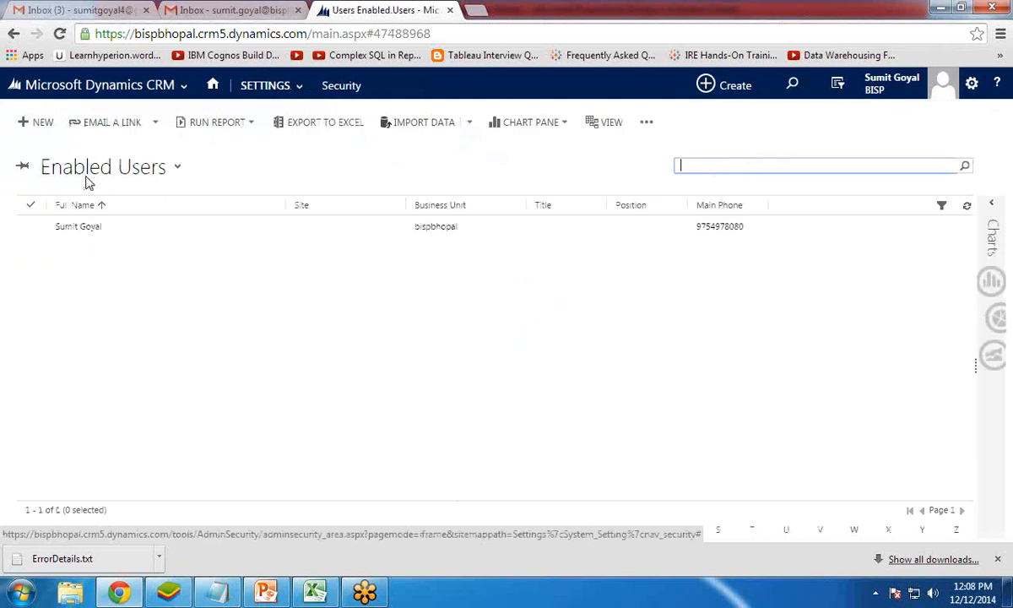
left_click(78, 233)
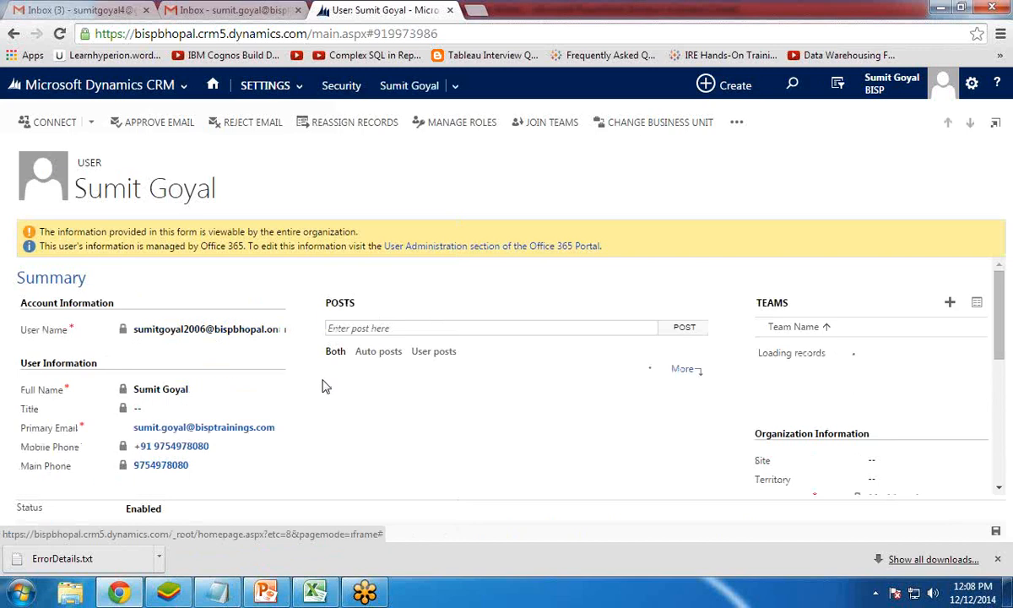
Open the mailbox linked in the E-mail Access Configuration of the user's Administration section
scroll(323, 387, "down", 5)
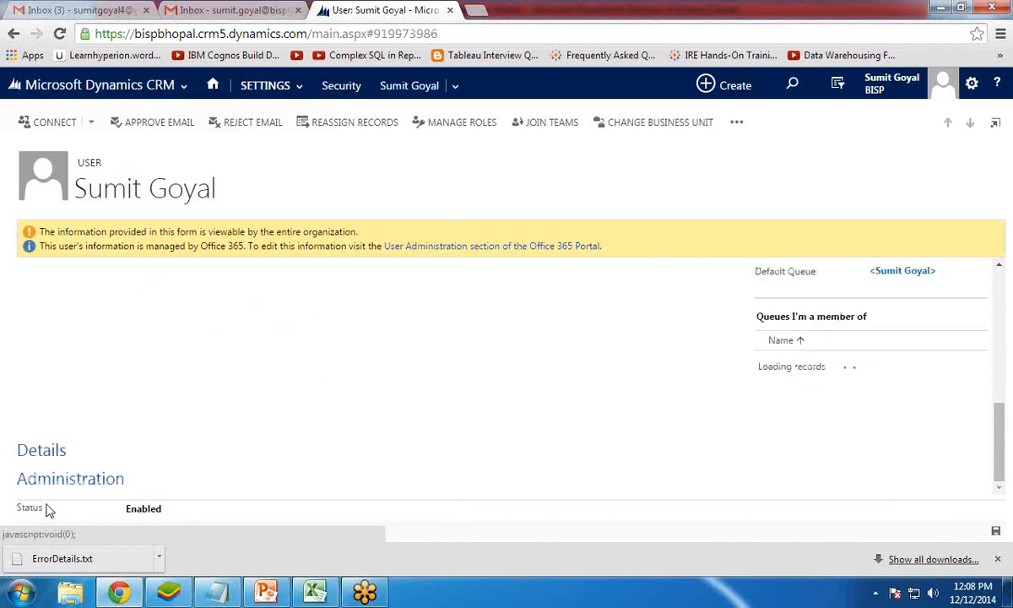
scroll(68, 485, "down", 1)
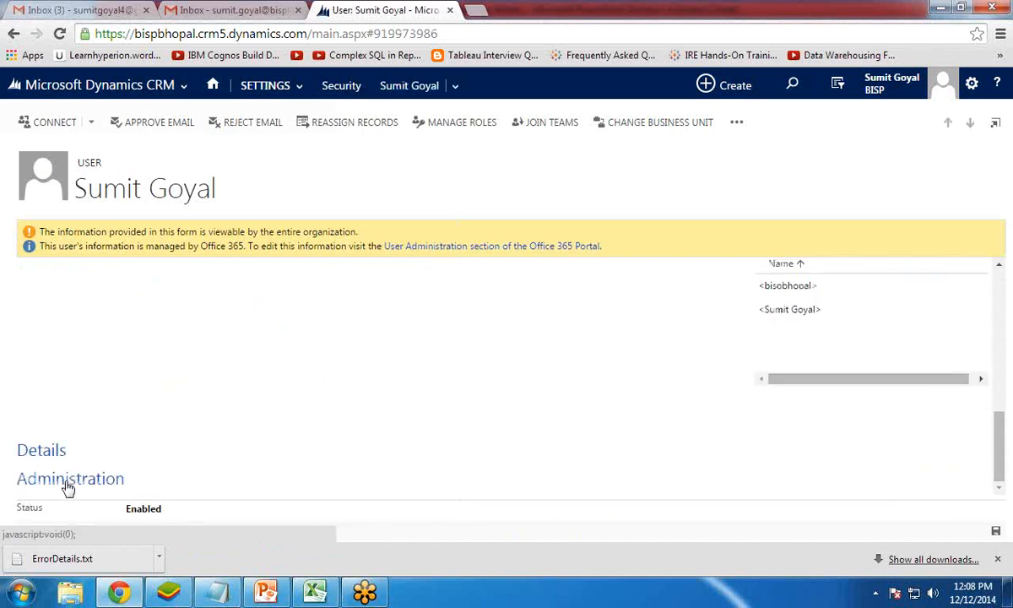
left_click(72, 482)
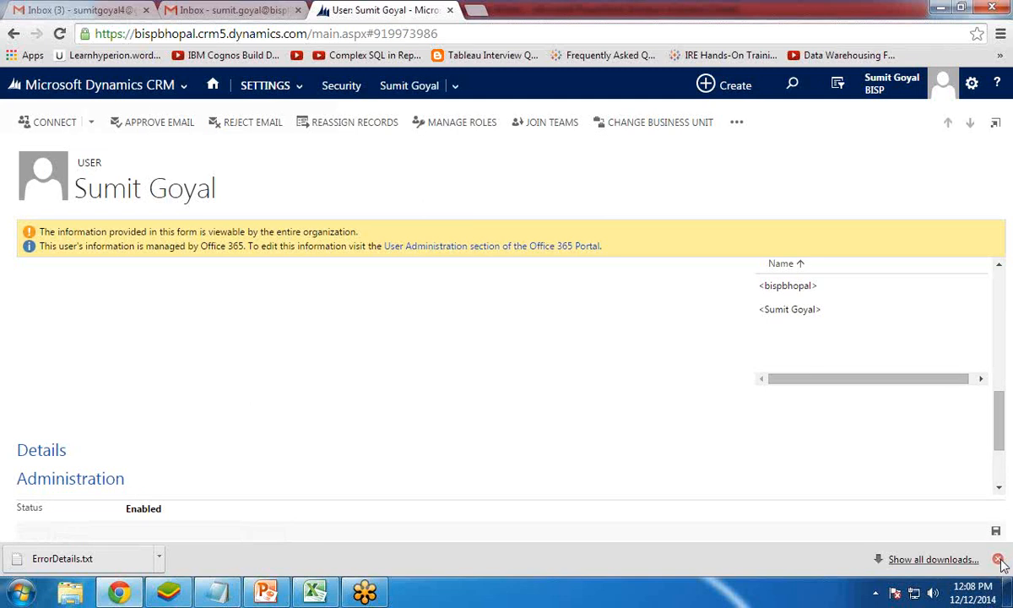
left_click(997, 559)
scroll(169, 498, "down", 1)
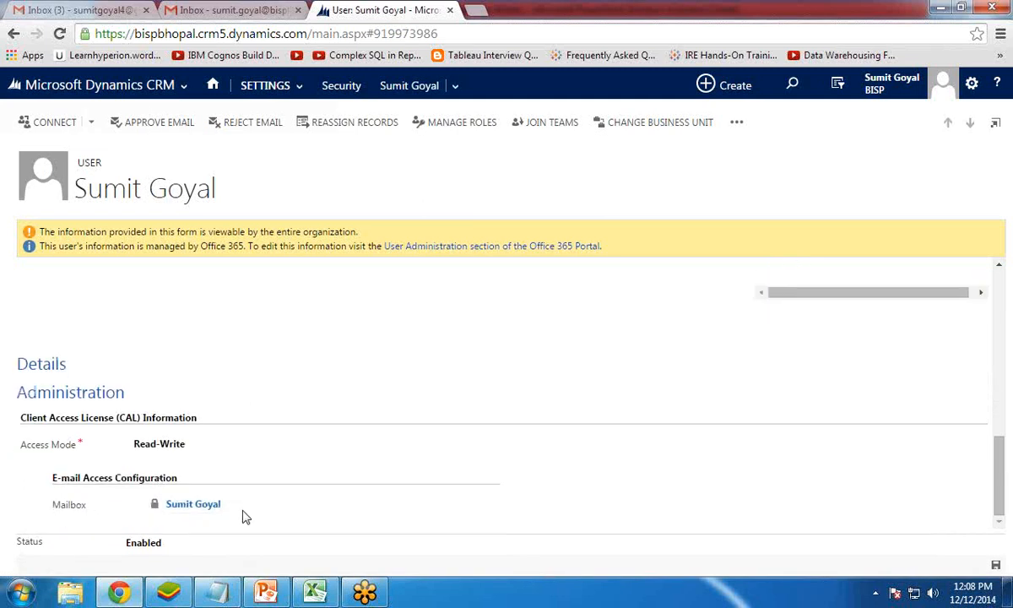
left_click(196, 507)
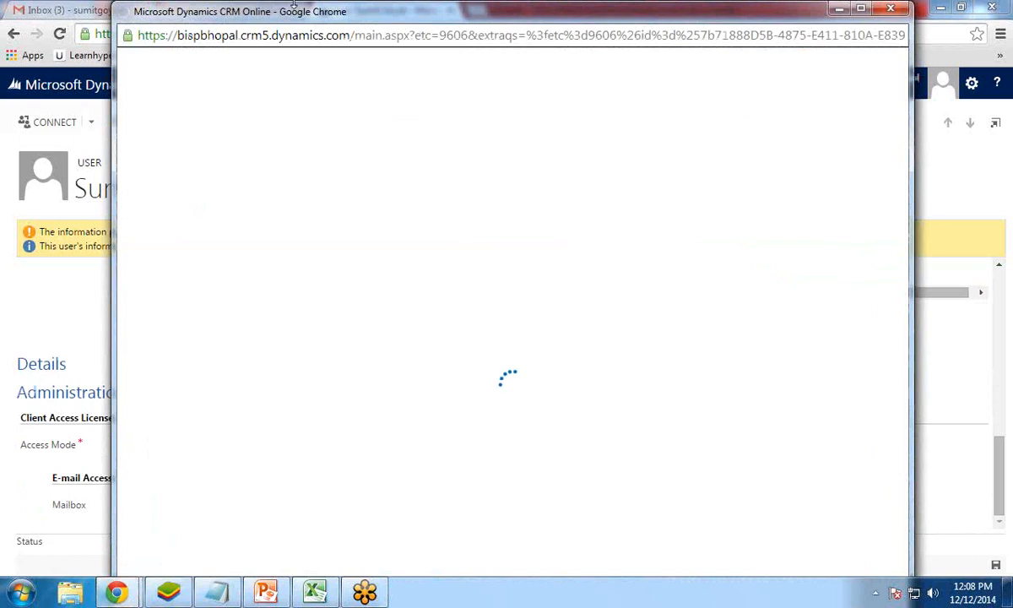
Activate the user's mailbox and confirm the activation
mouse_move(283, 12)
left_mouse_down()
mouse_move(308, 43)
mouse_move(302, 16)
left_mouse_up()
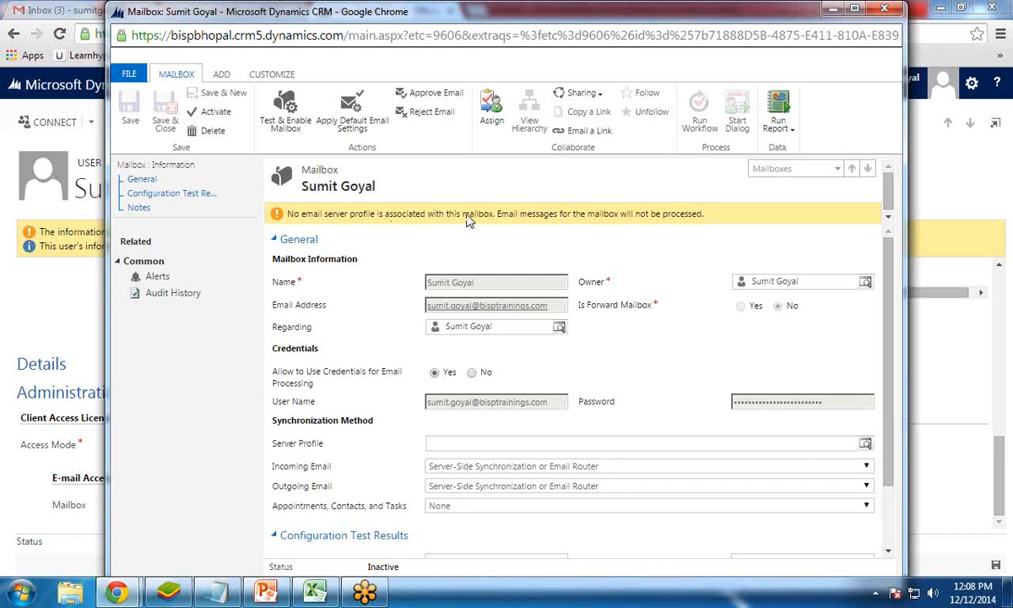
left_click(213, 116)
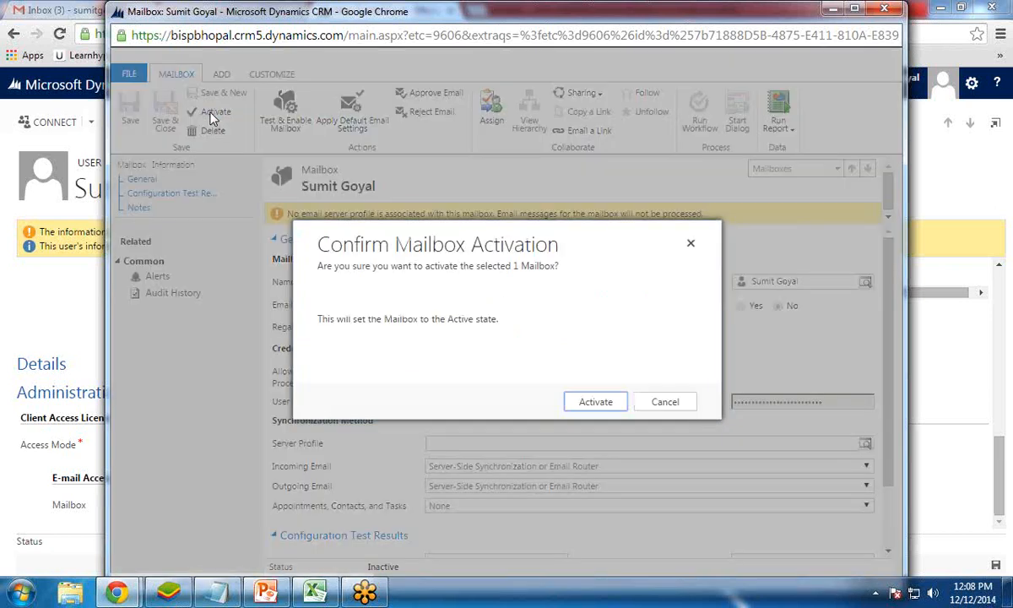
left_click(597, 404)
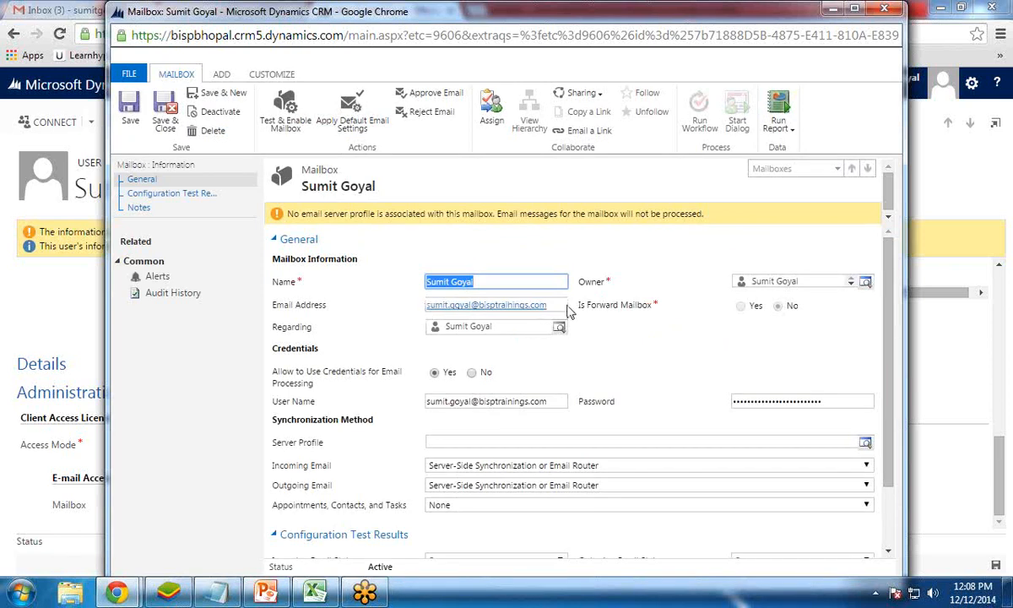
Examine the mailbox's email address and its credentials, comparing the address with the user name and checking that a password is filled in
left_click_drag(553, 303, 430, 305)
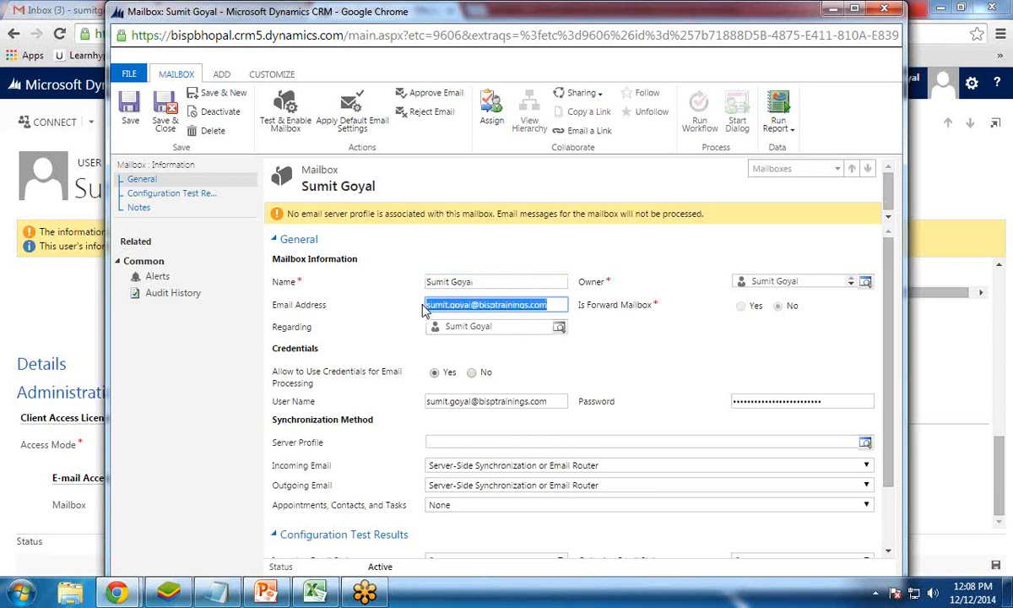
left_click(338, 312)
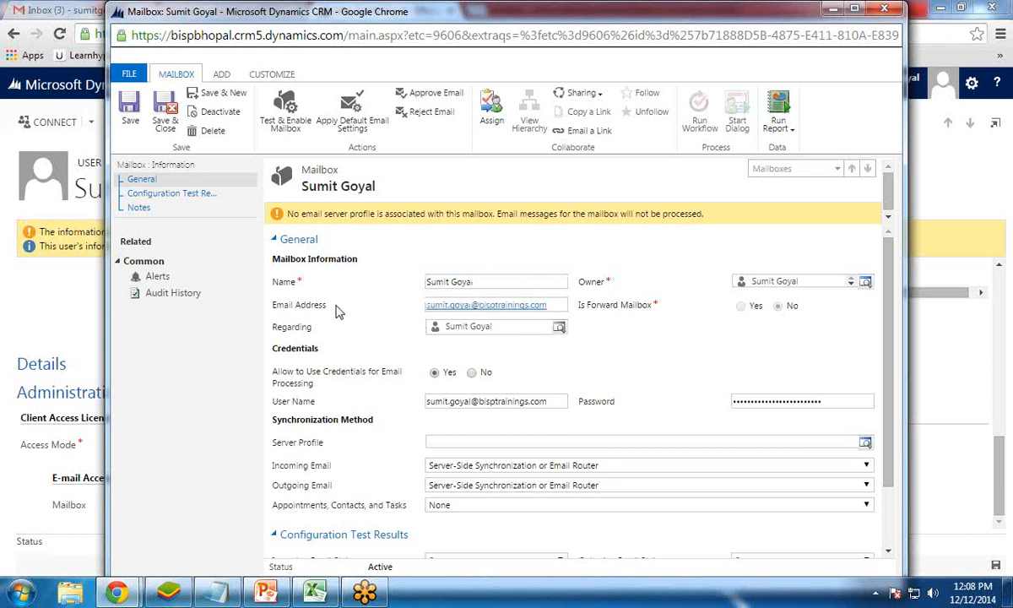
left_click_drag(553, 304, 430, 306)
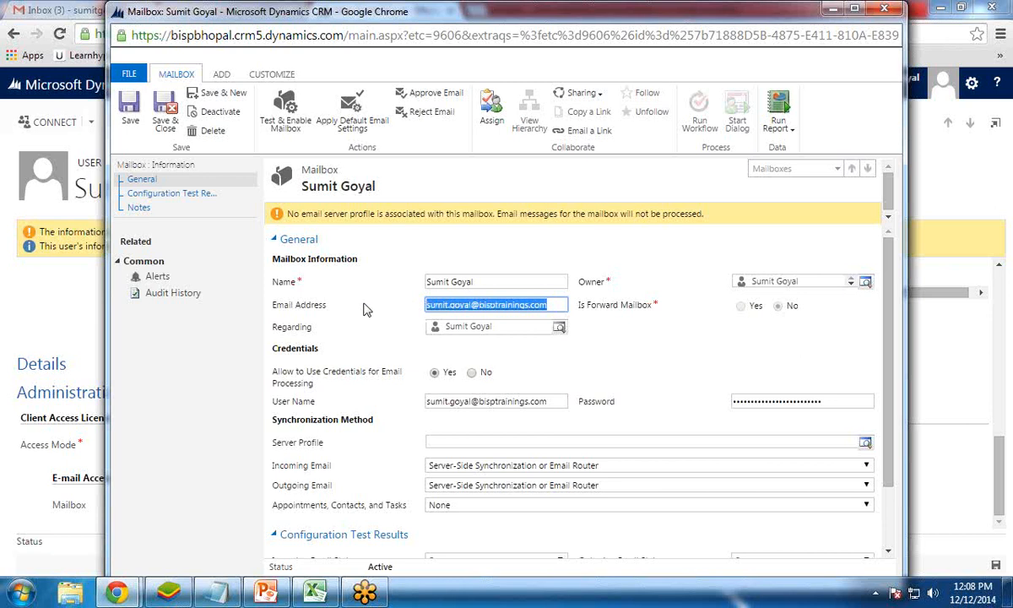
left_click(460, 304)
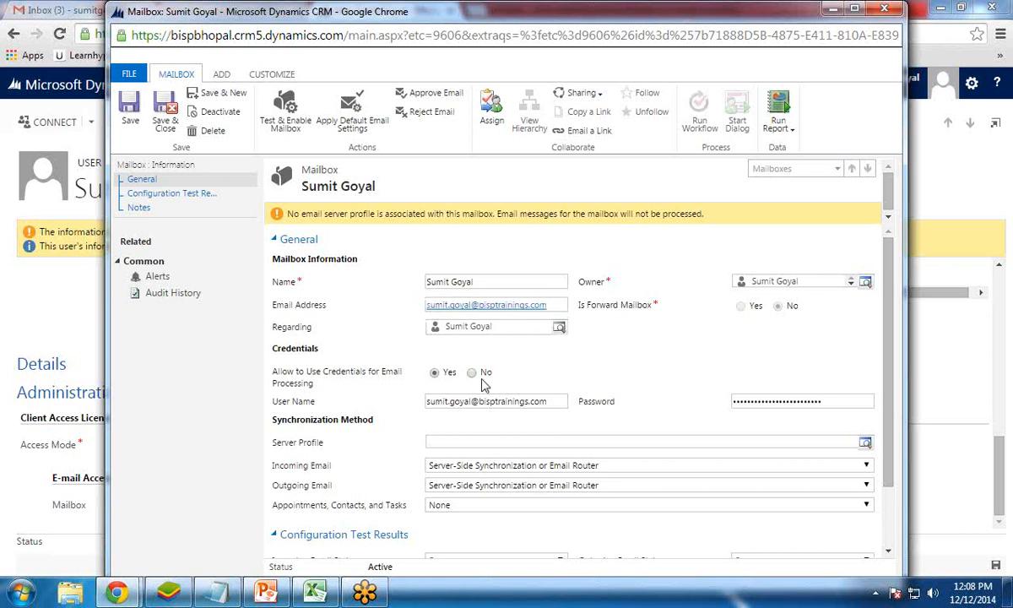
left_click_drag(553, 402, 425, 402)
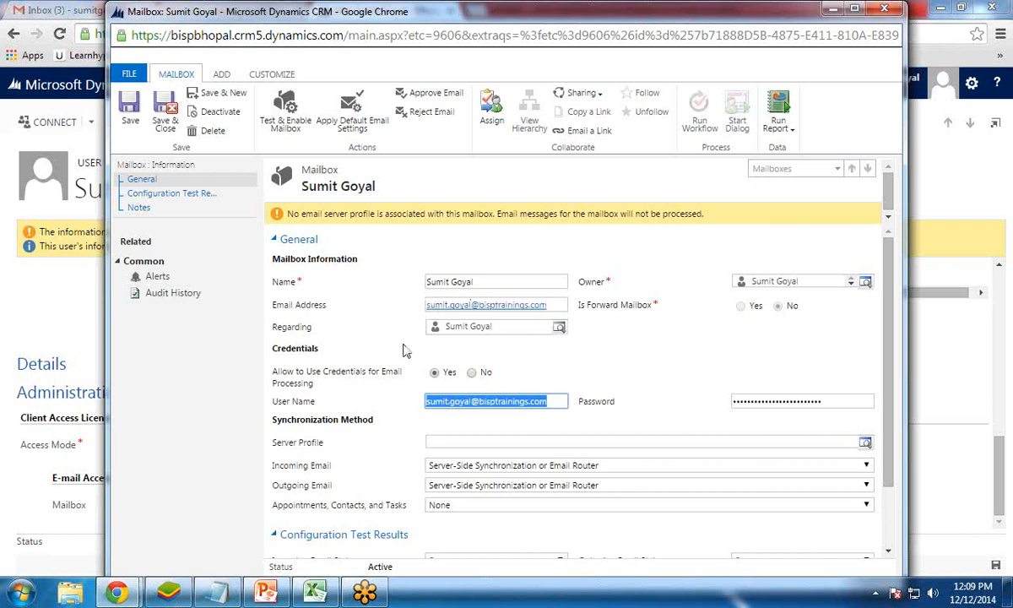
left_click_drag(550, 302, 411, 309)
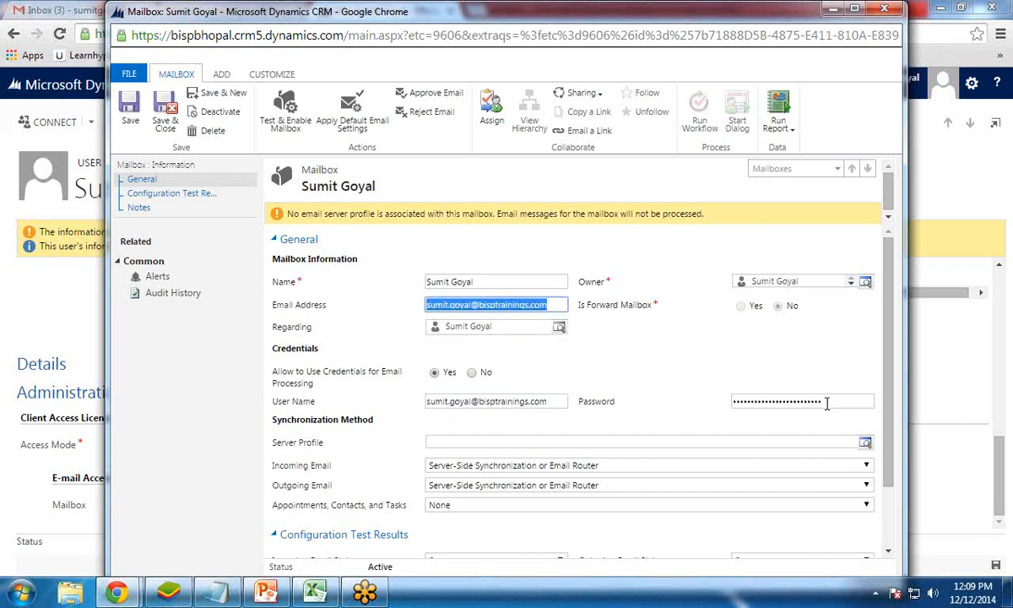
left_click(729, 402)
left_click_drag(838, 406, 730, 398)
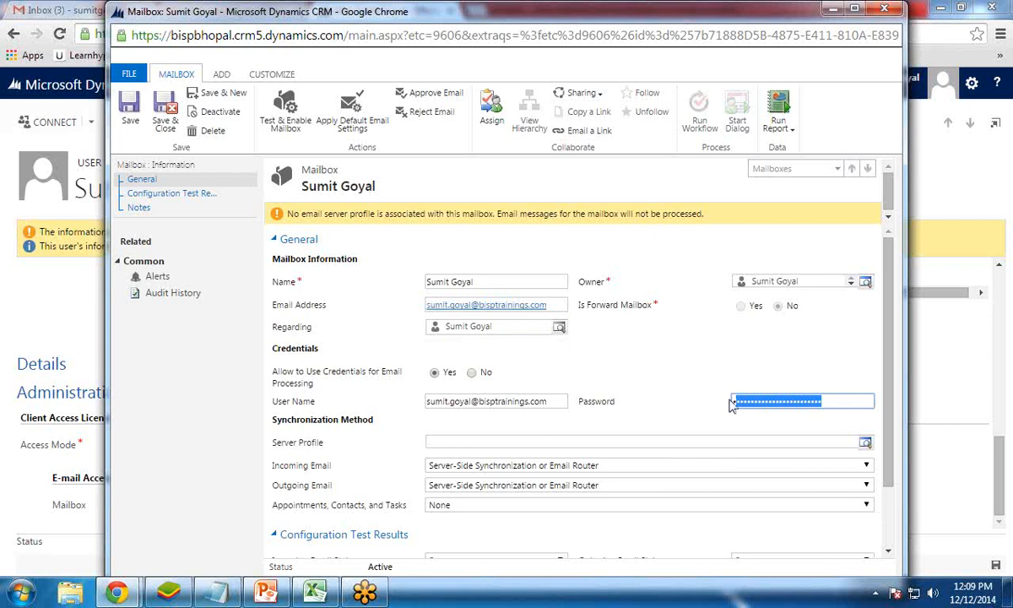
left_click_drag(553, 402, 426, 407)
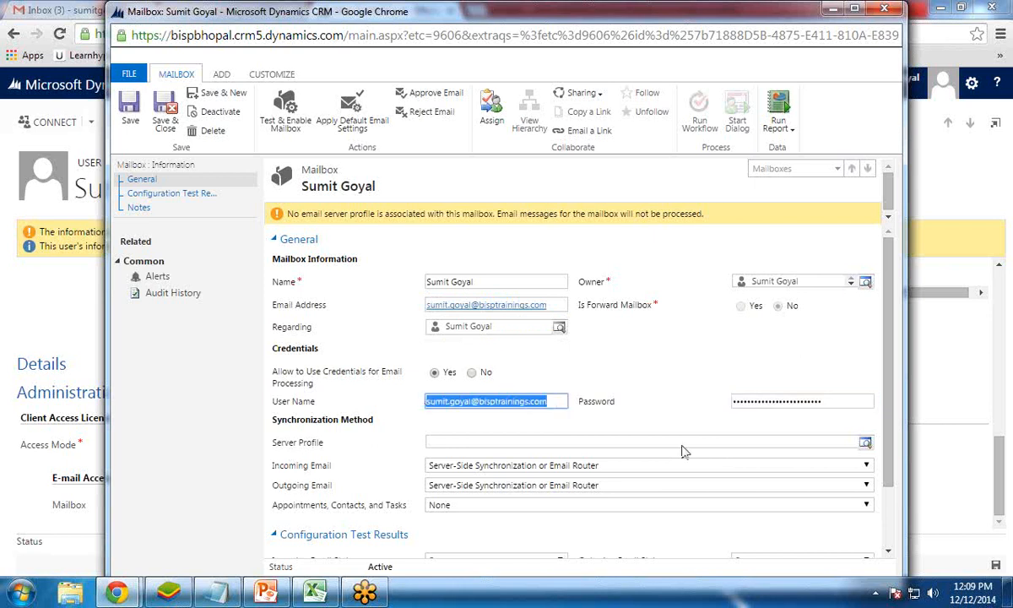
Assign the BispGmail server profile to the mailbox and save it
left_click(866, 443)
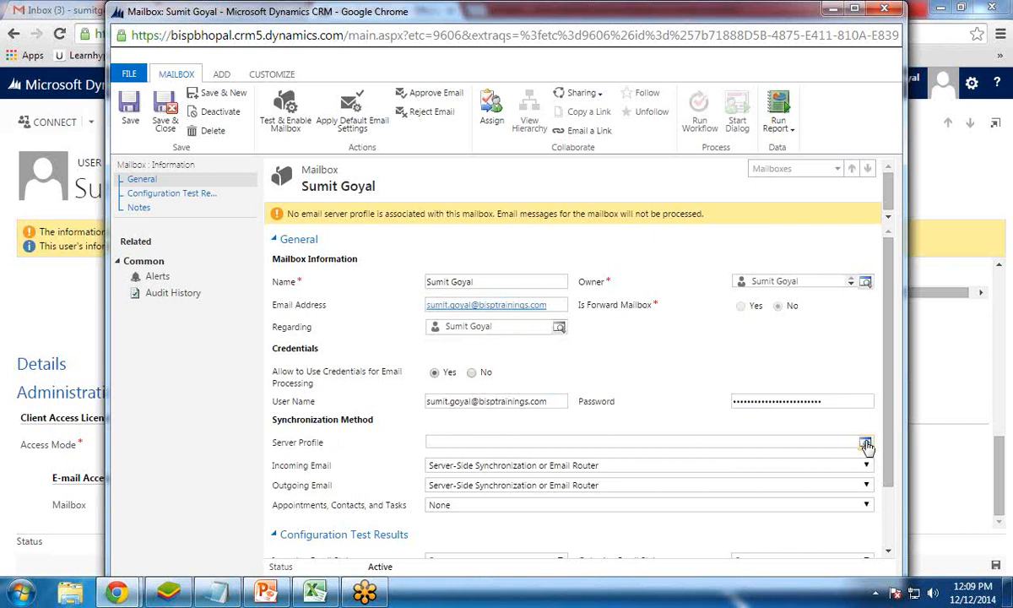
left_click(463, 465)
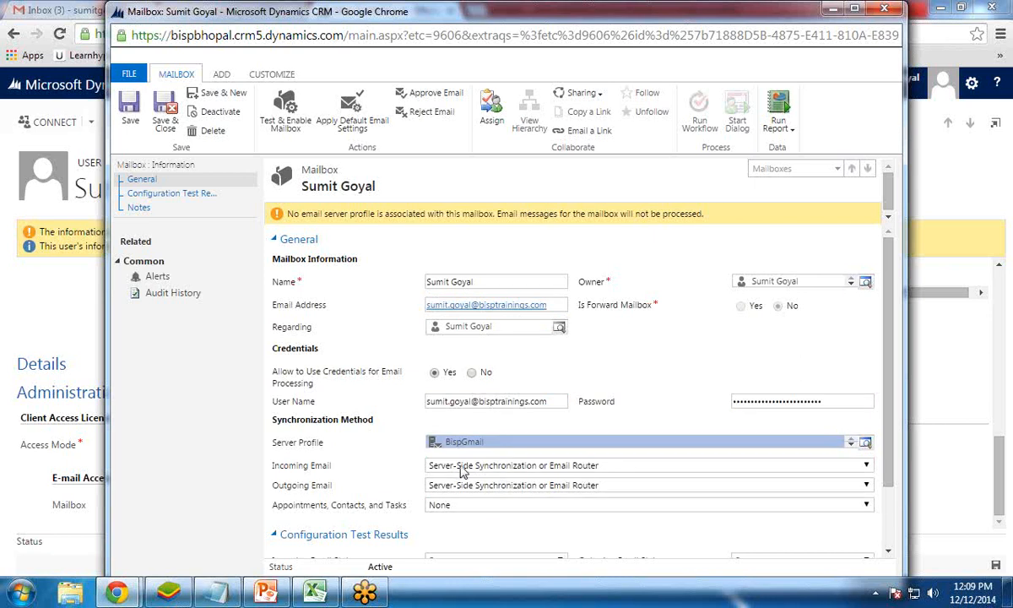
left_click(130, 108)
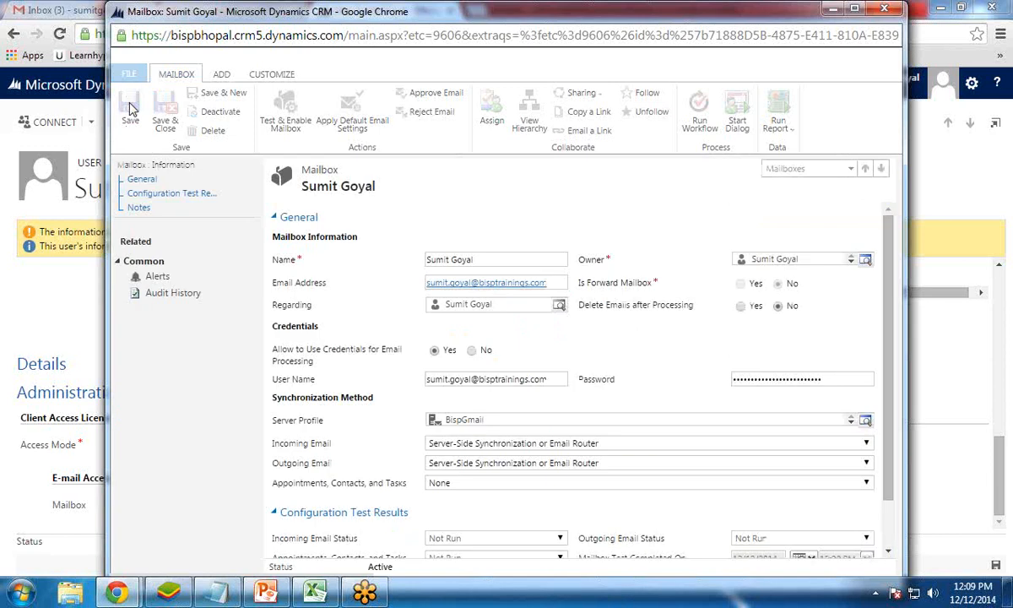
Apply the default email settings to the mailbox with the configuration test enabled, and try to test and enable the mailbox
left_click(351, 123)
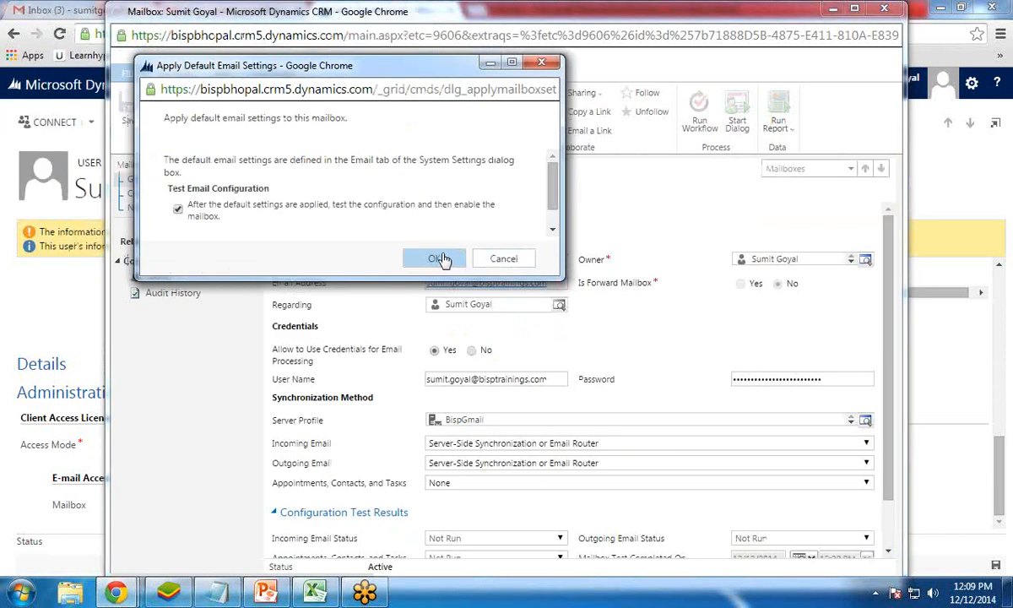
left_click(439, 258)
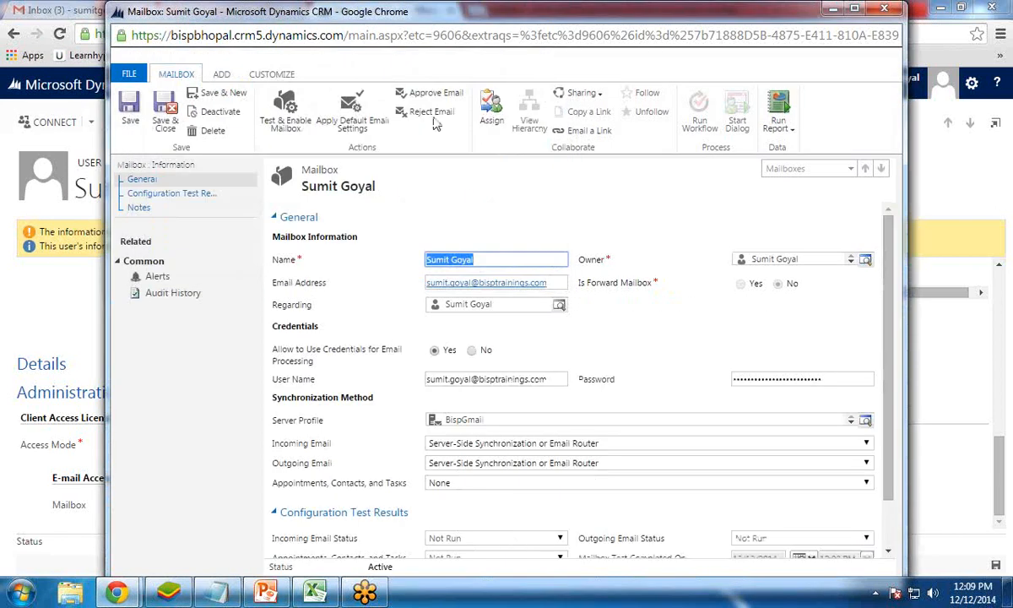
left_click(280, 115)
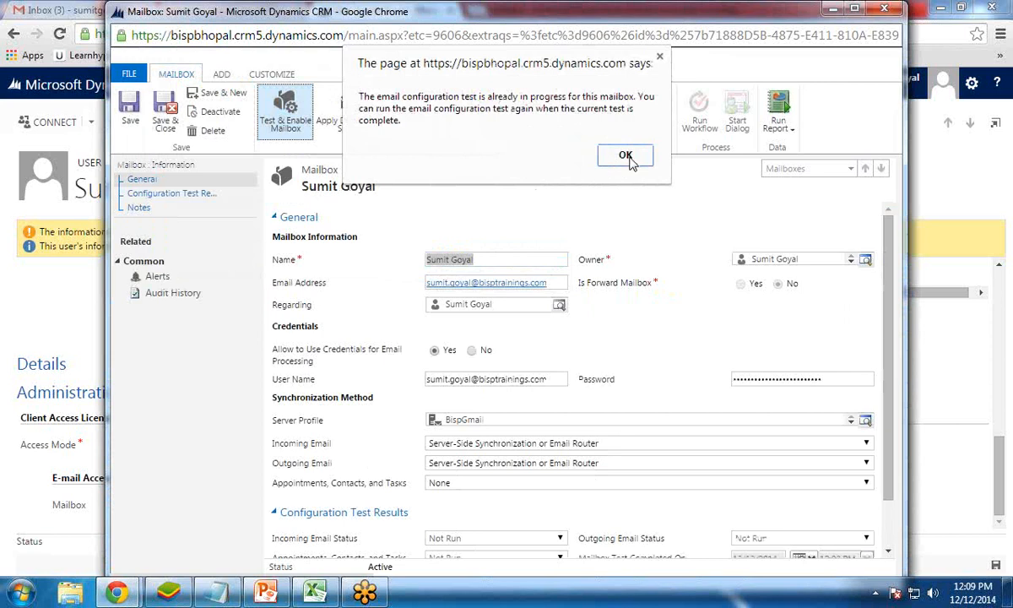
left_click(626, 156)
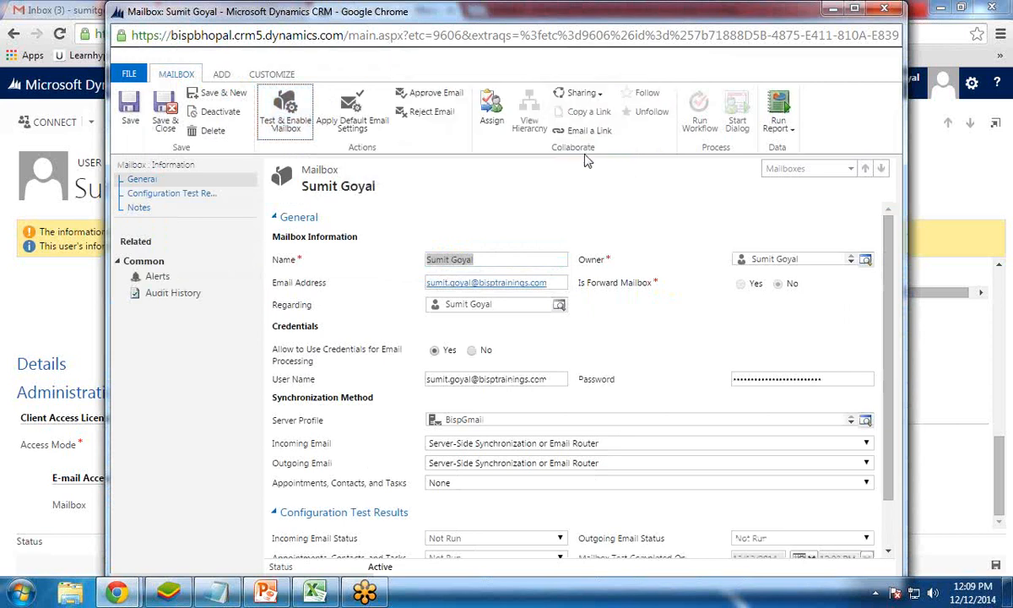
Approve the mailbox's primary email address and confirm the approval
left_click_drag(278, 3, 285, 30)
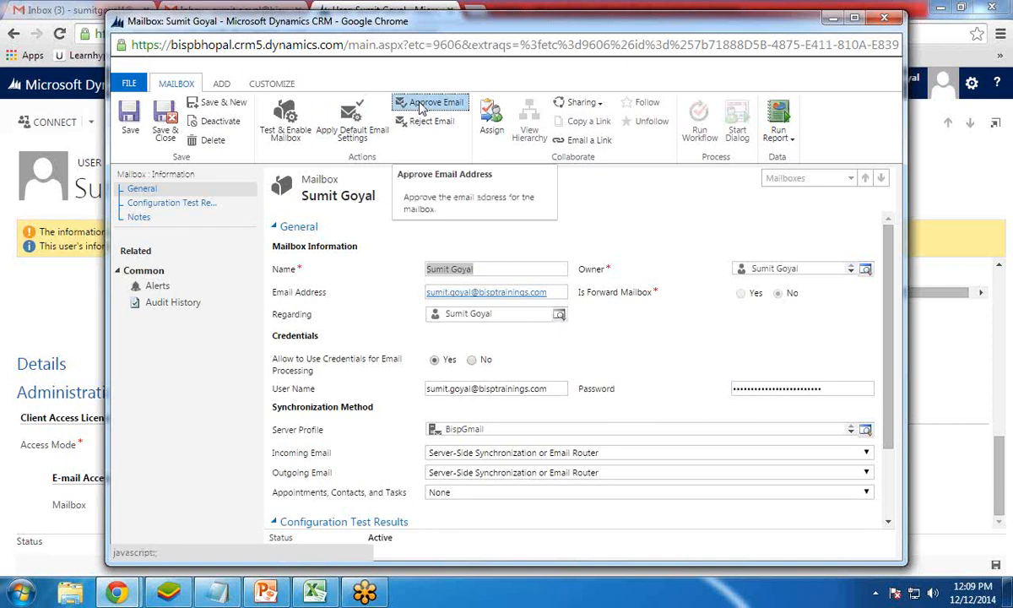
left_click(422, 105)
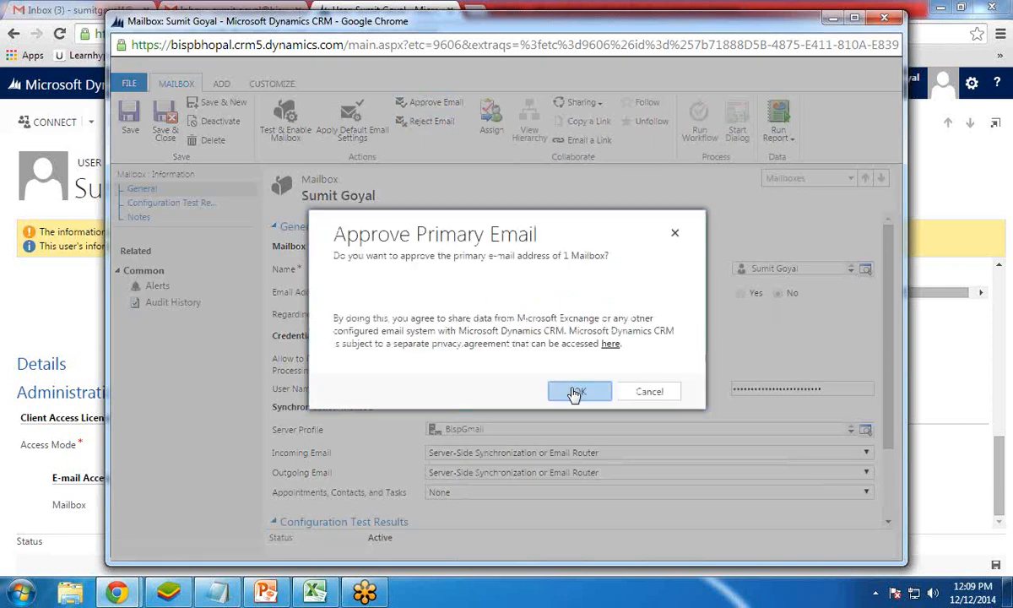
left_click(574, 393)
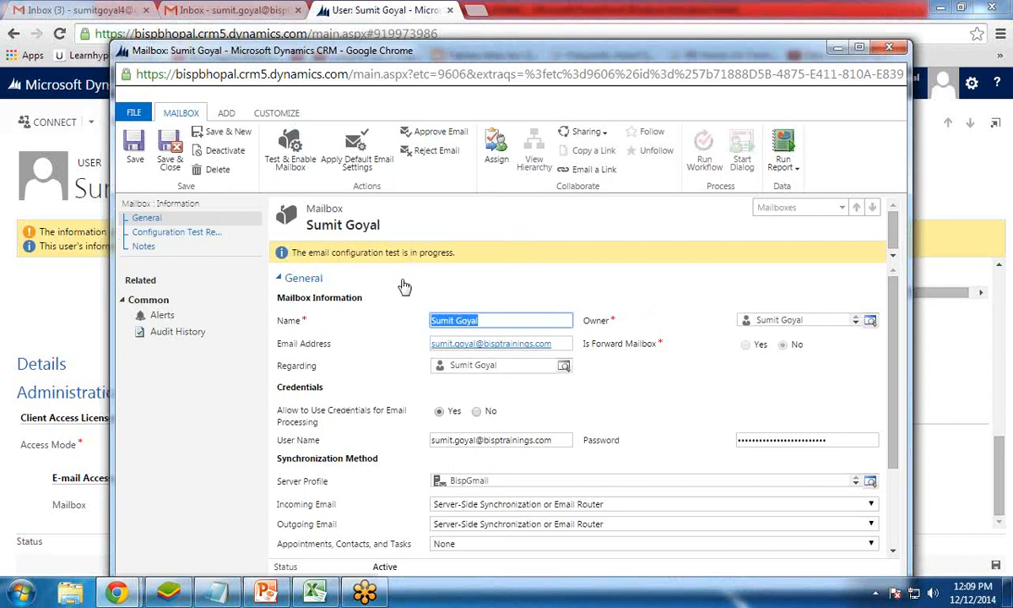
Check the Gmail inbox for new test messages and return to the mailbox window
left_click(213, 9)
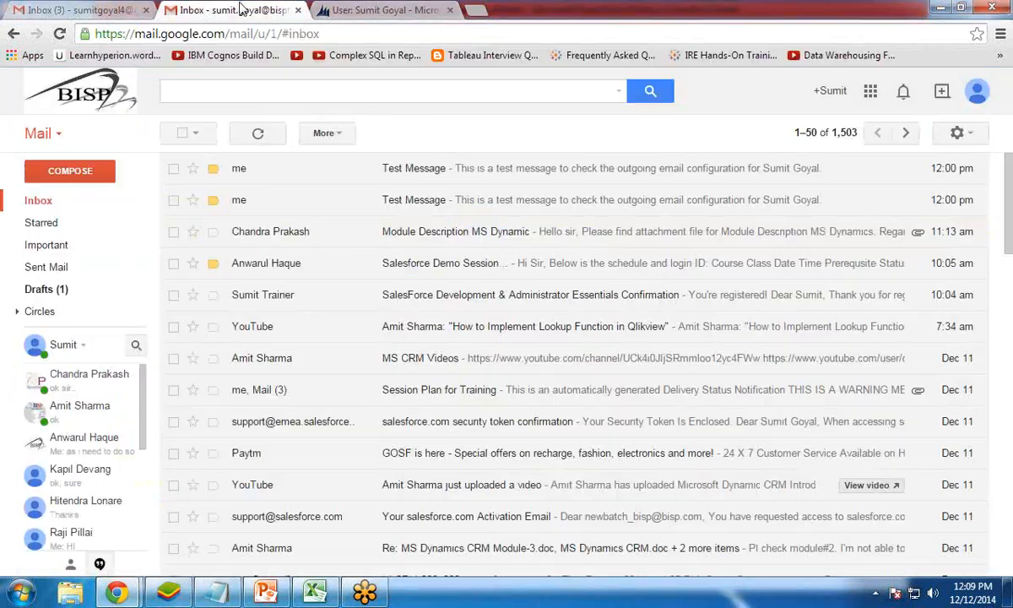
left_click(388, 8)
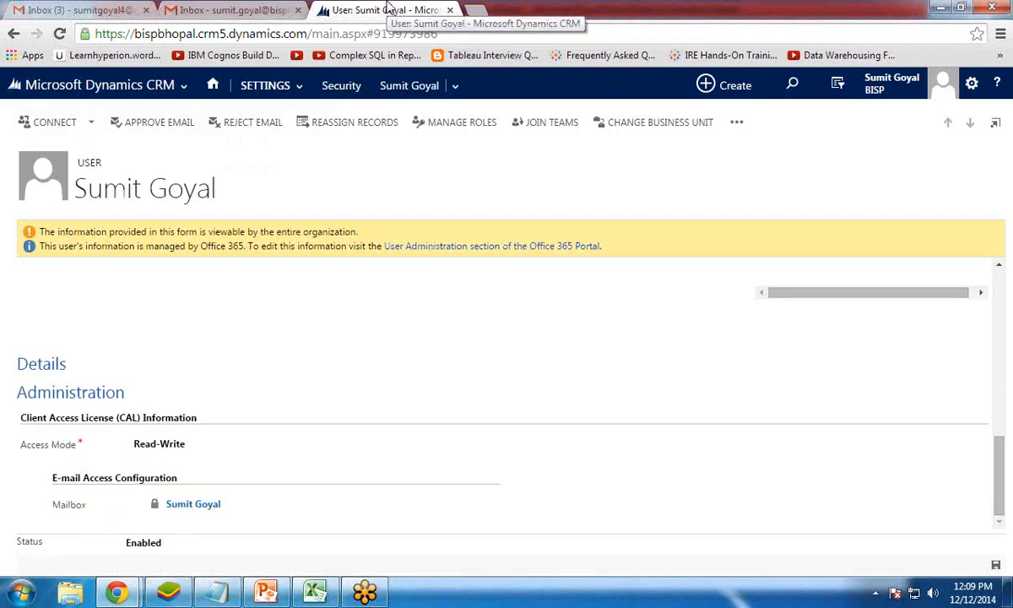
mouse_move(117, 591)
left_click(245, 519)
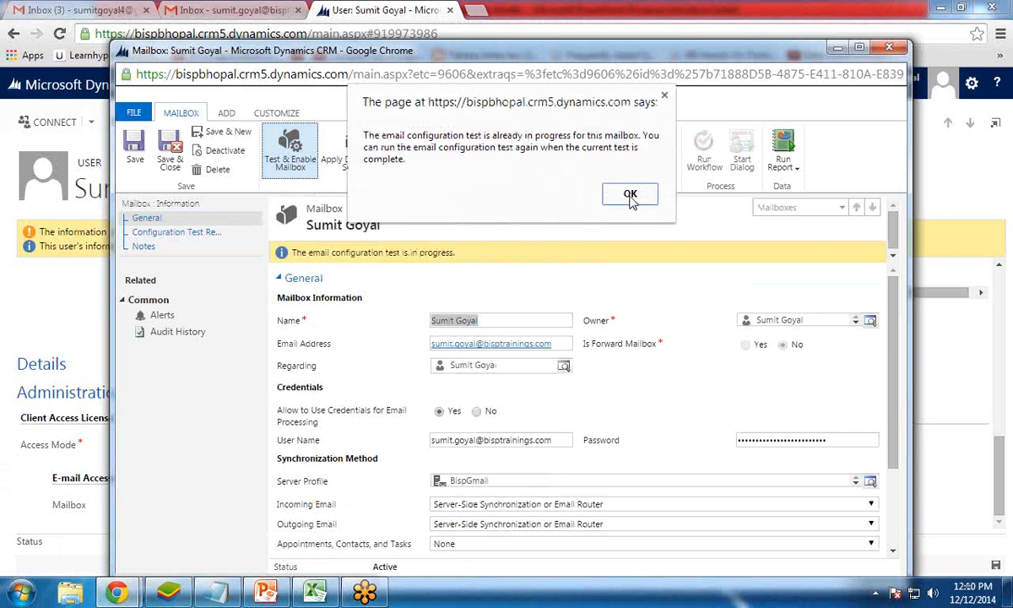
Dismiss the test-in-progress alert, review the mailbox's configuration test results, and close the mailbox window
left_click(630, 195)
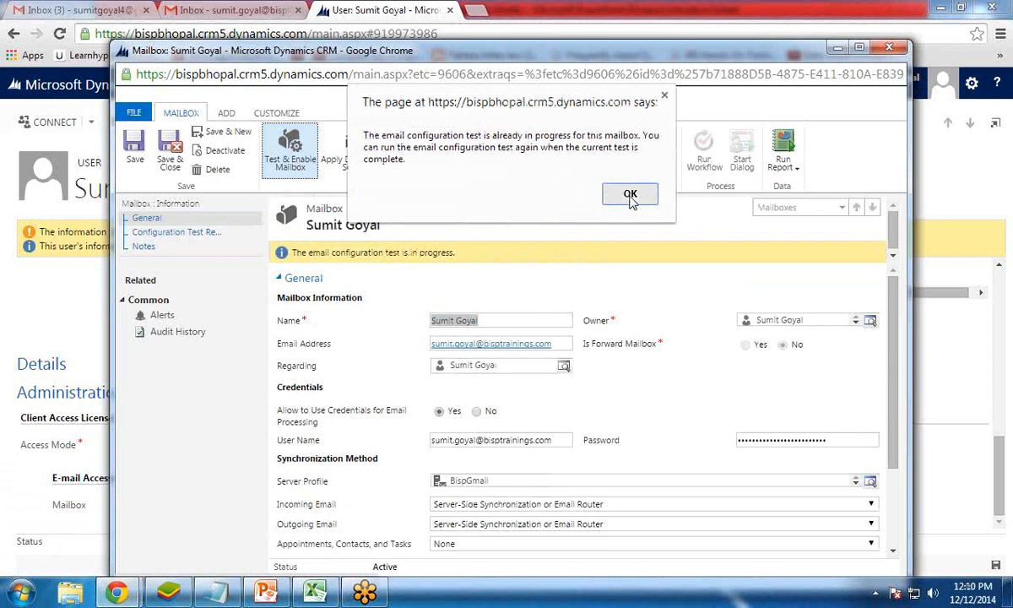
left_click_drag(443, 57, 443, 41)
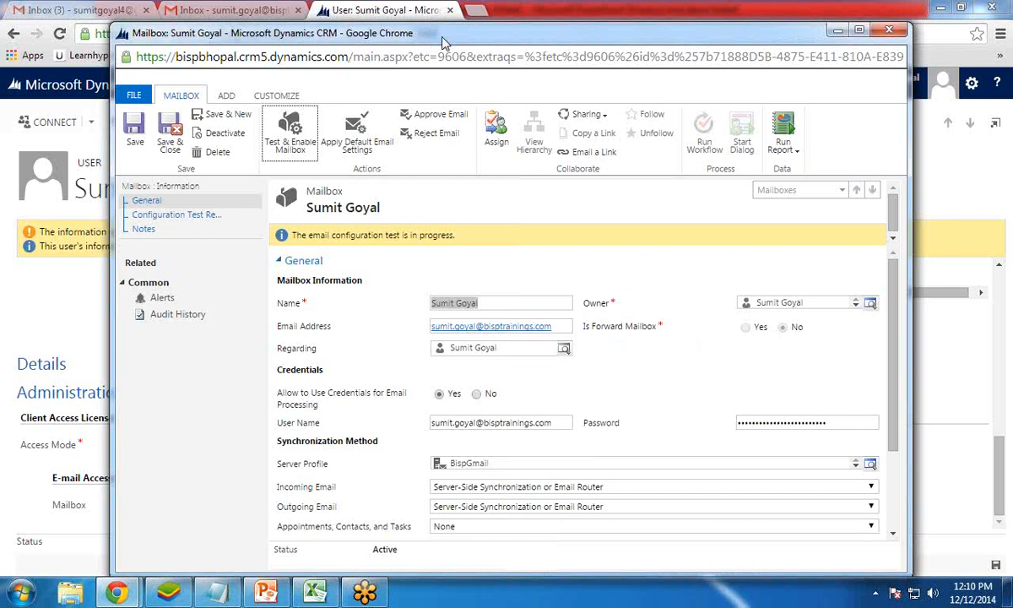
scroll(629, 439, "down", 2)
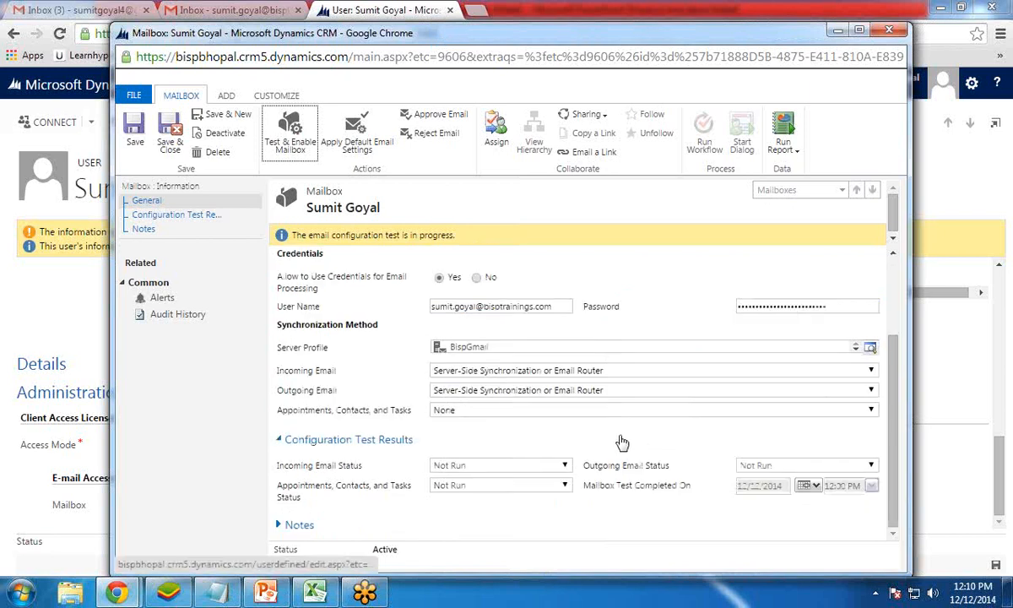
scroll(616, 437, "up", 2)
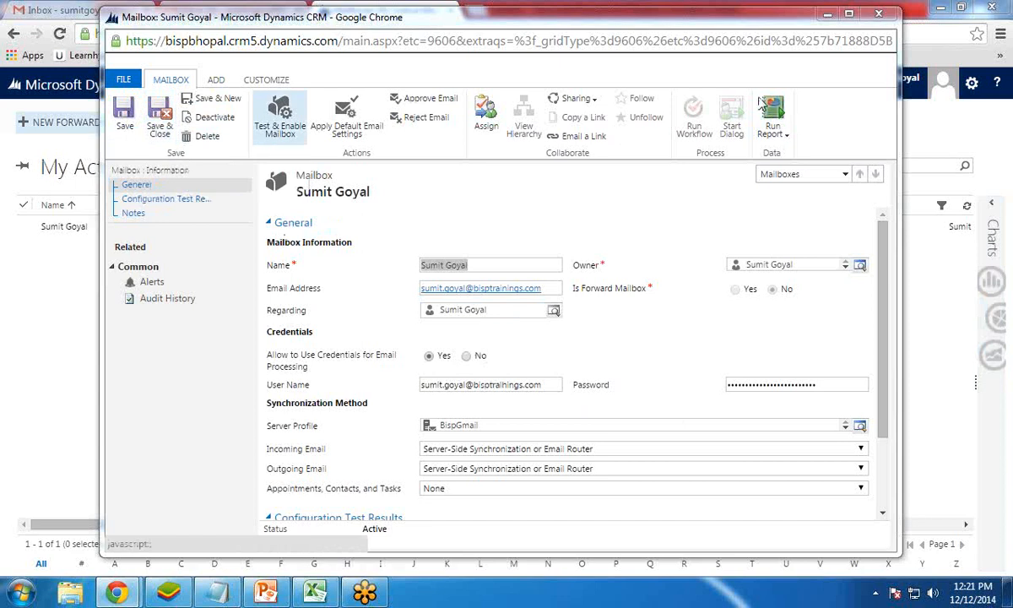
left_click(879, 16)
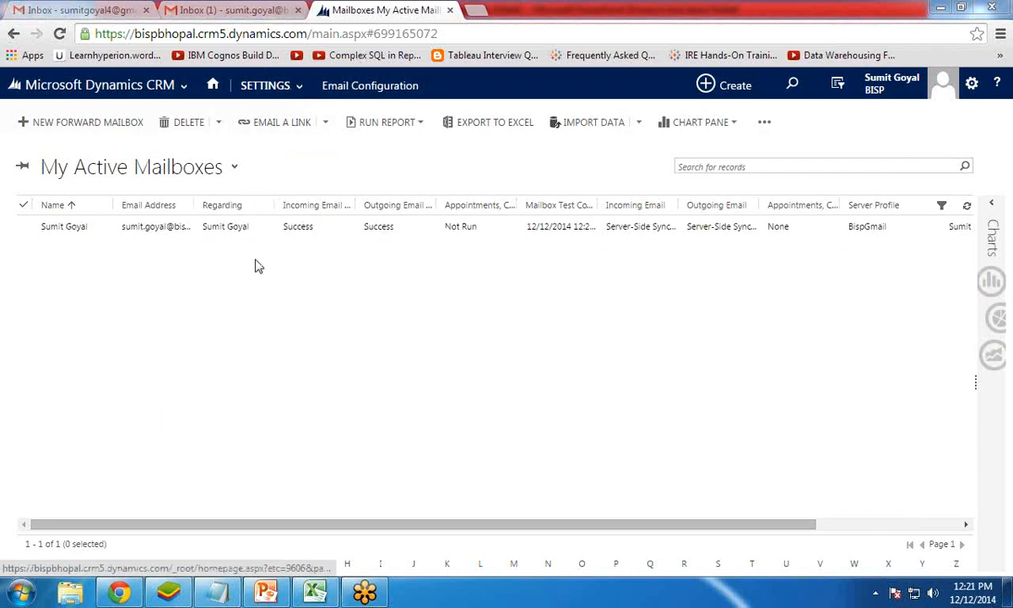
Read the newest Test Message in the BISP Gmail inbox and return to the active mailboxes list in Dynamics CRM
left_click(232, 10)
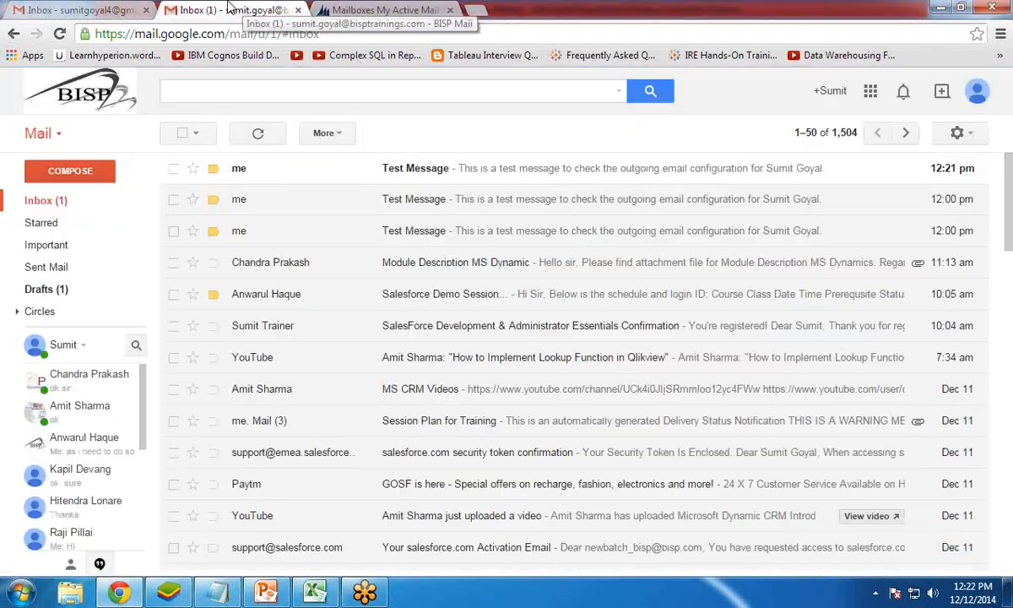
left_click(409, 173)
left_click_drag(268, 242, 532, 248)
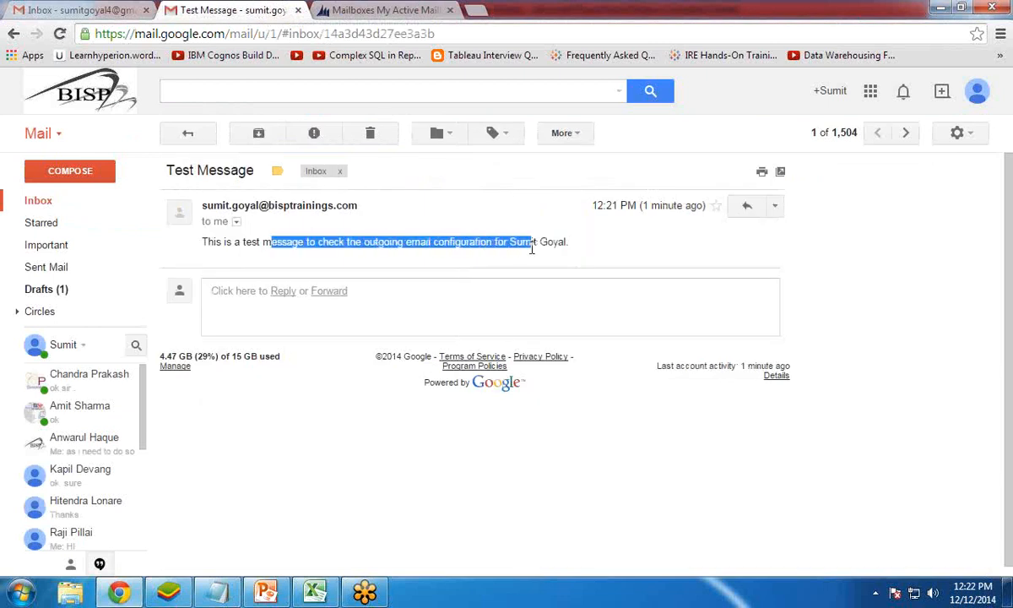
left_click(315, 255)
left_click_drag(243, 244, 530, 243)
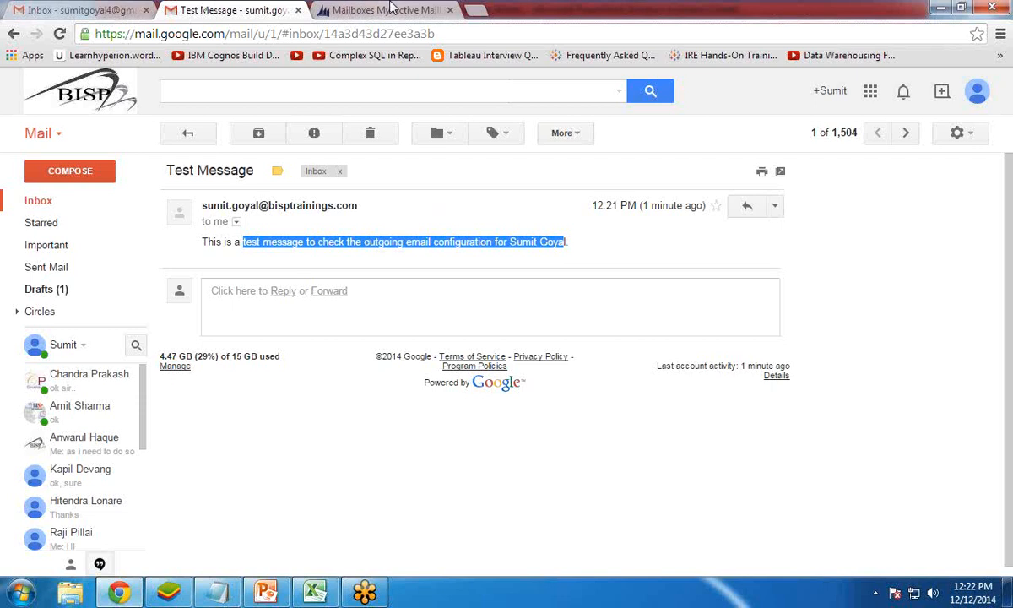
left_click(371, 10)
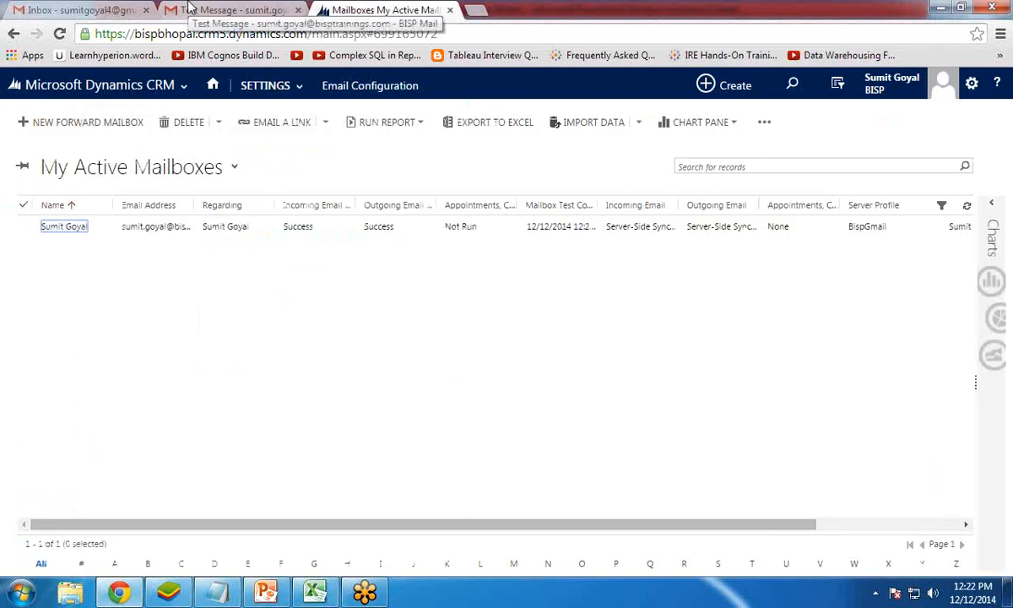
Create a new email activity in CRM and address it to the contact record that has a Gmail address
left_click(706, 86)
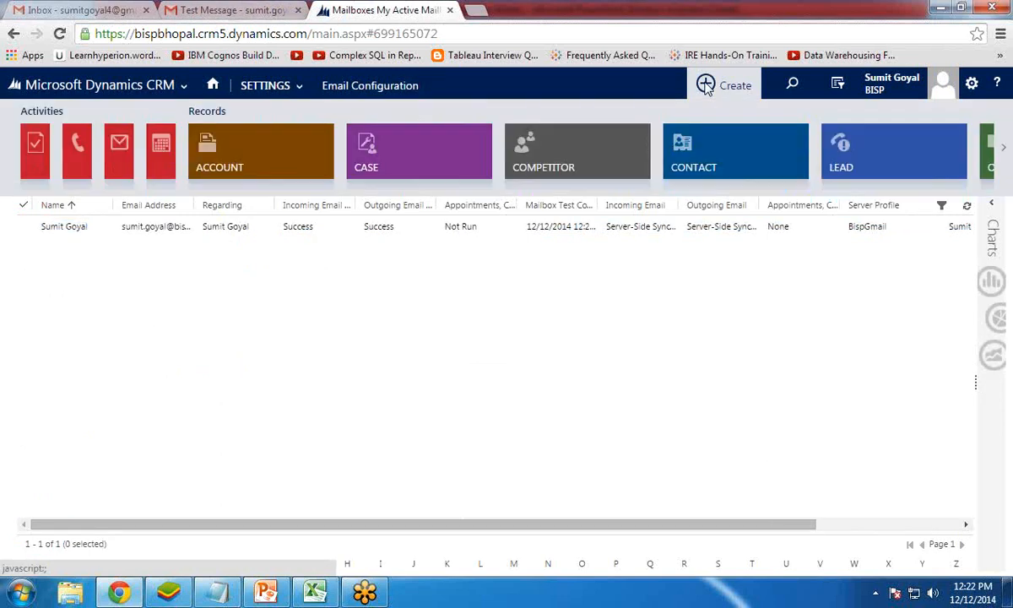
left_click(638, 346)
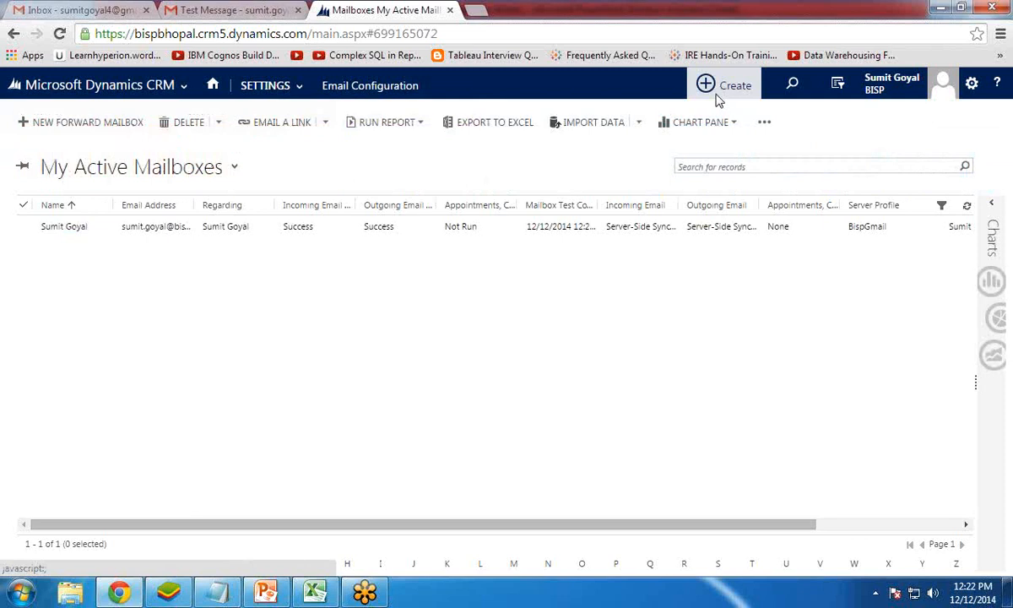
left_click(708, 88)
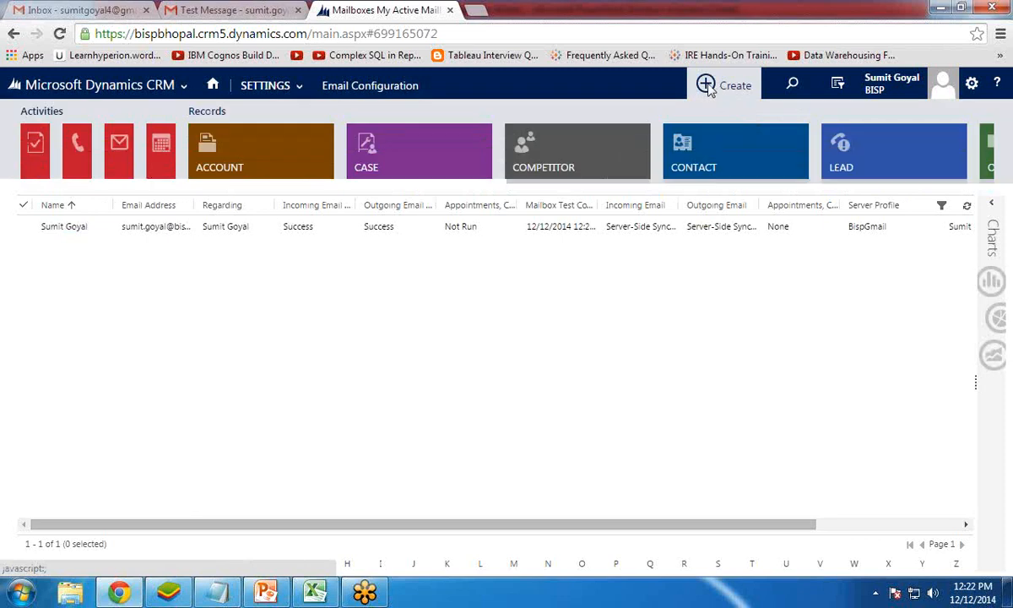
left_click(119, 148)
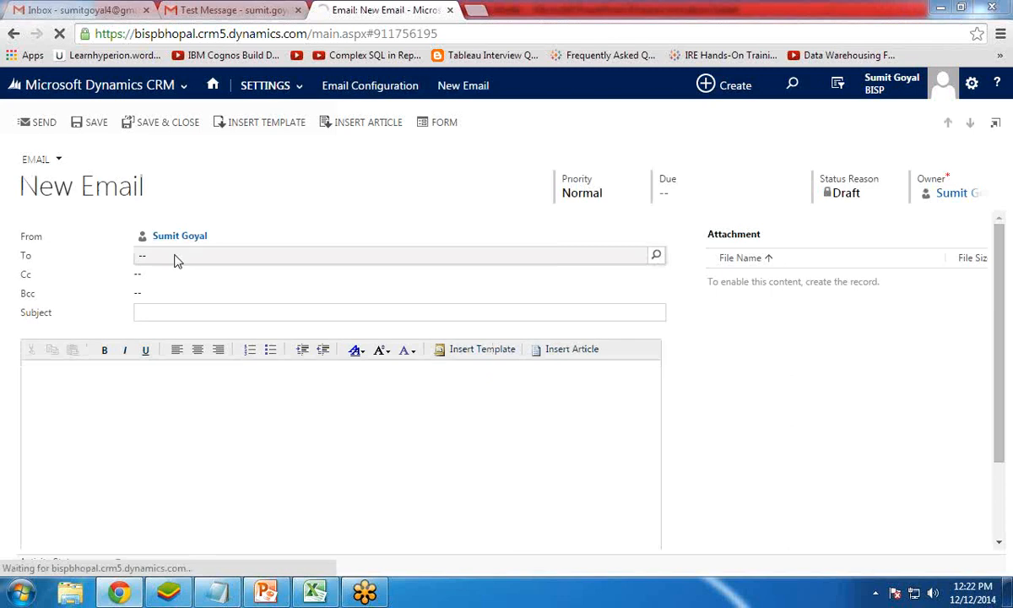
left_click(170, 256)
type("sumit")
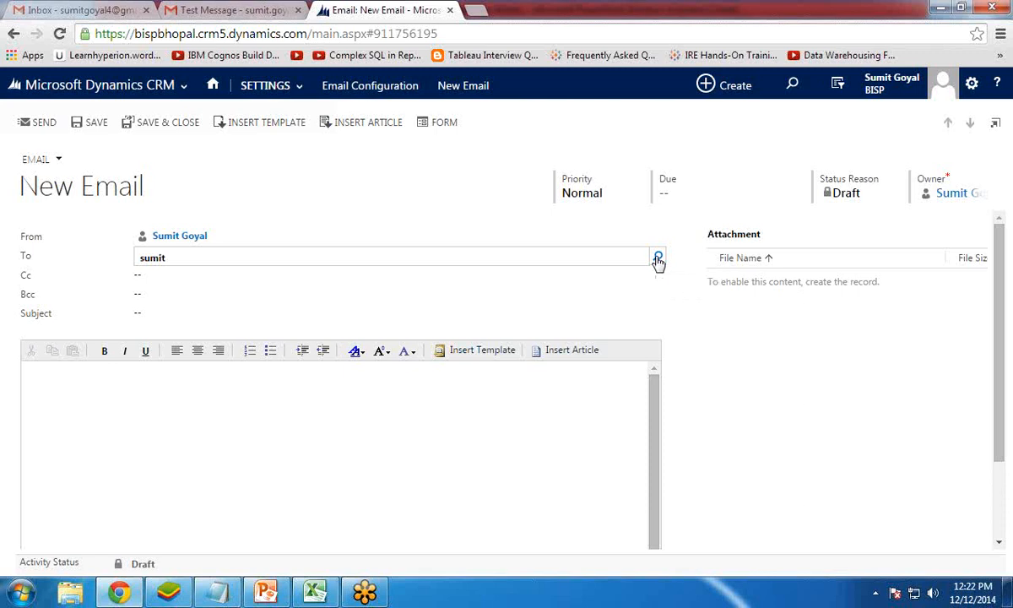
left_click(659, 258)
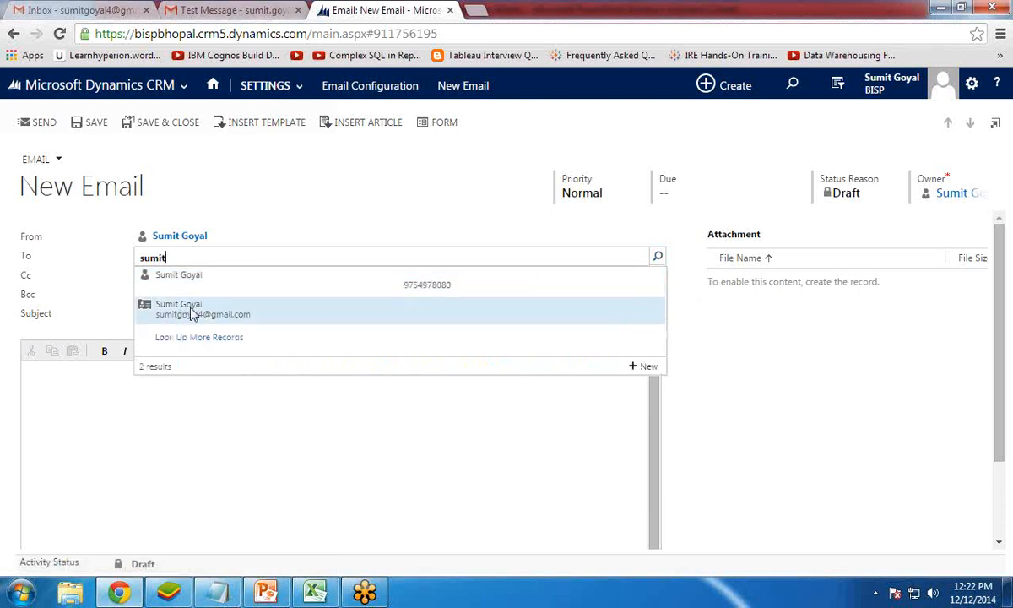
left_click(165, 314)
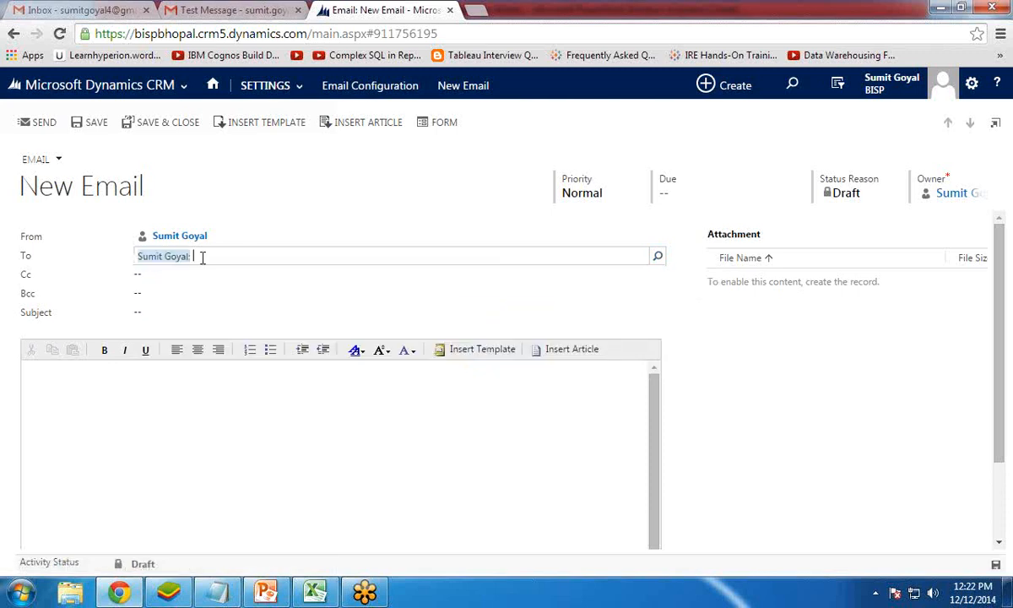
Give the email the subject "Hi" and the body "This is a Testing Email", and send it
left_click(164, 313)
type("Hi")
key("Tab")
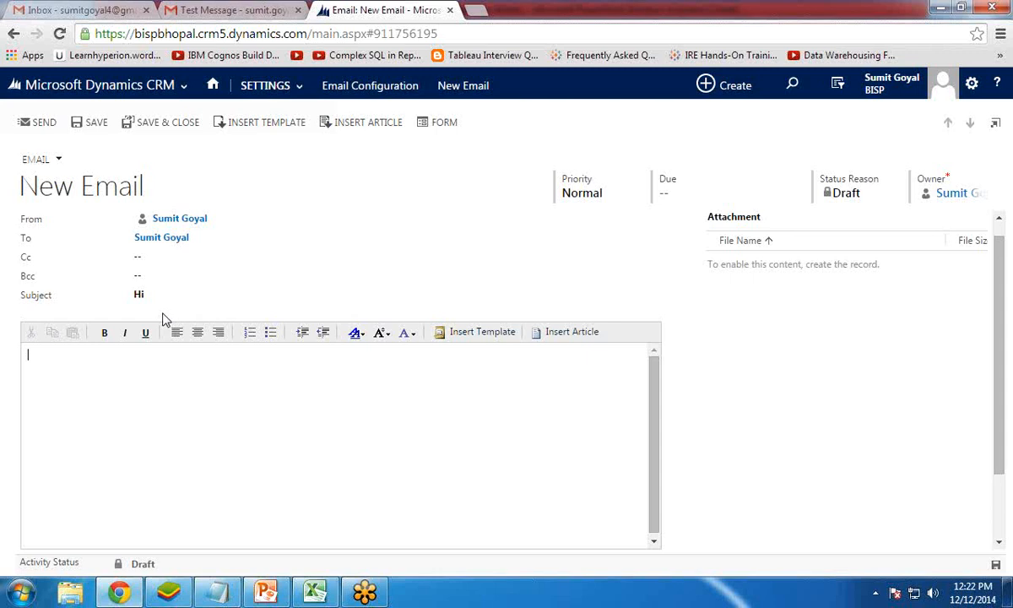
type("This is atest")
key("BackSpace")
key("BackSpace")
key("BackSpace")
key("BackSpace")
type("Testing Email")
left_click(35, 124)
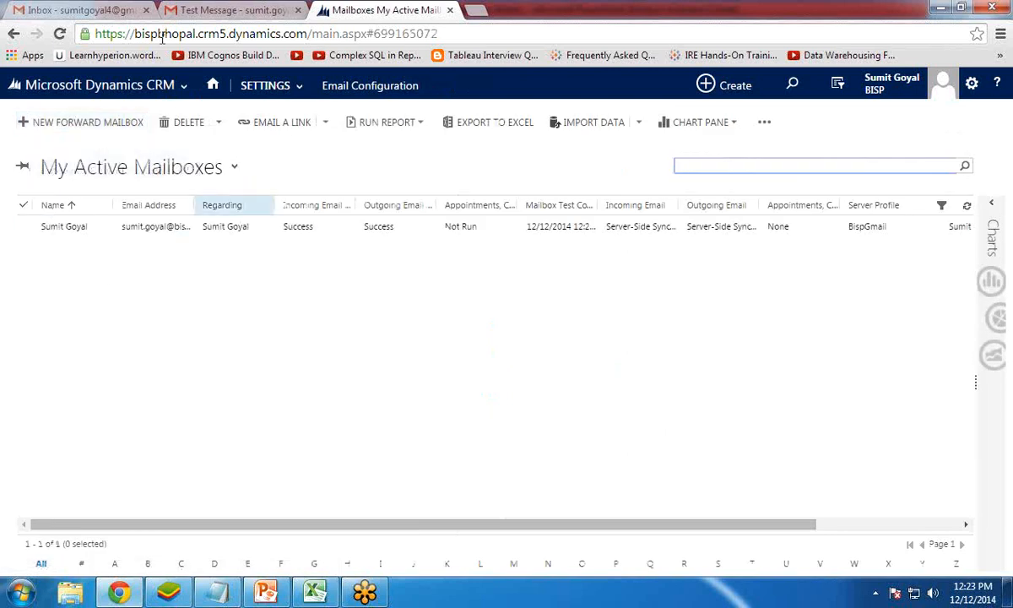
Check the recipient's personal Gmail inbox for the email sent from CRM, then open it and read its subject and body
left_click(51, 9)
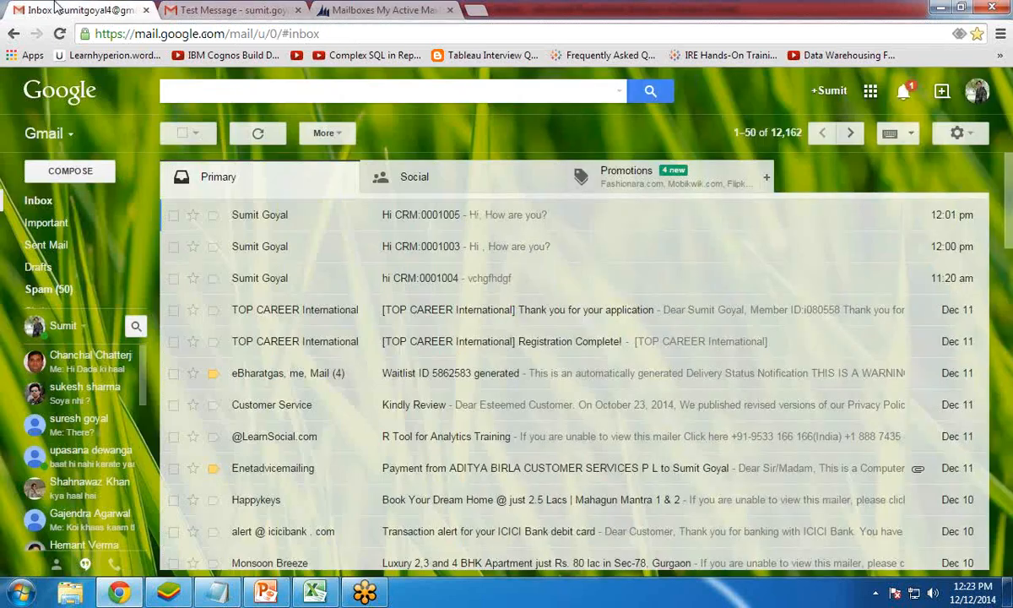
left_click(251, 8)
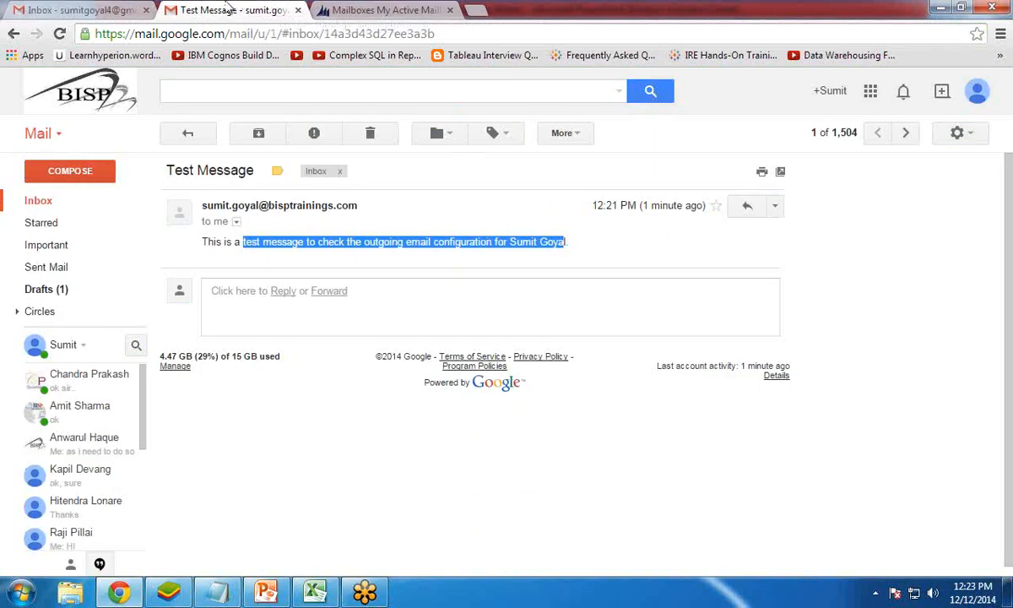
left_click(350, 9)
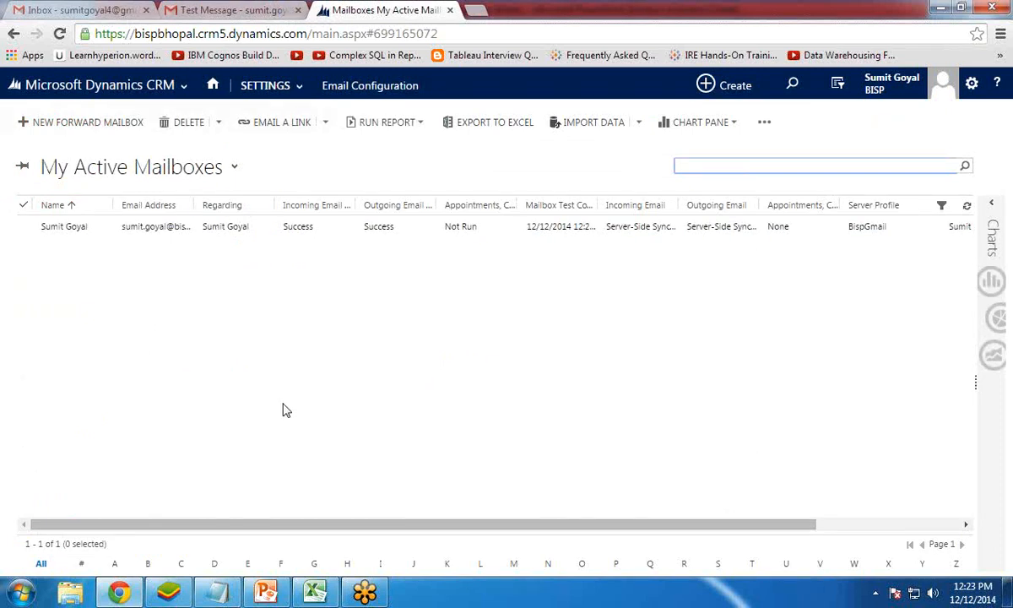
left_click(76, 9)
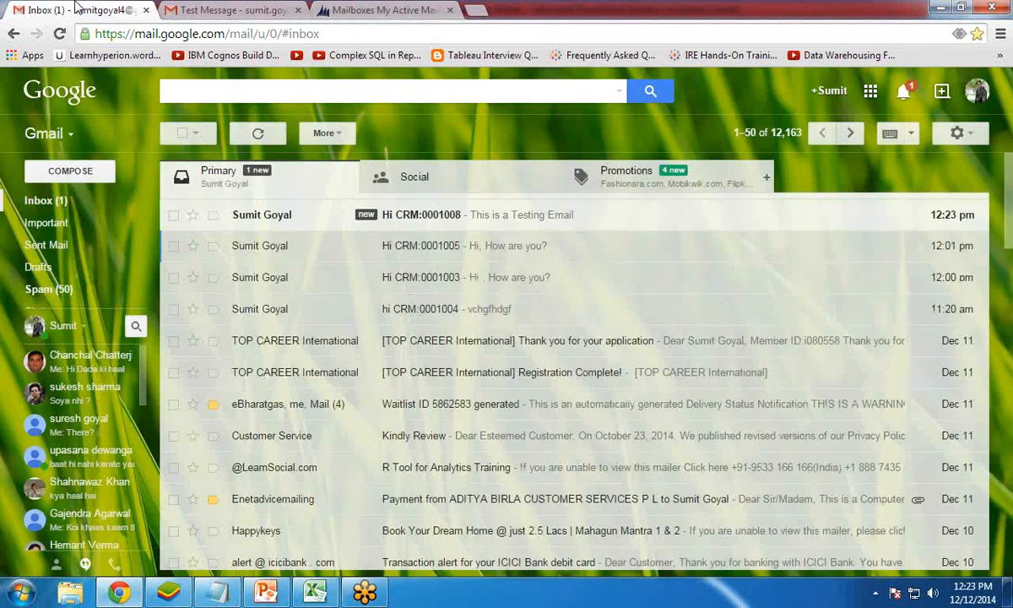
left_click(411, 218)
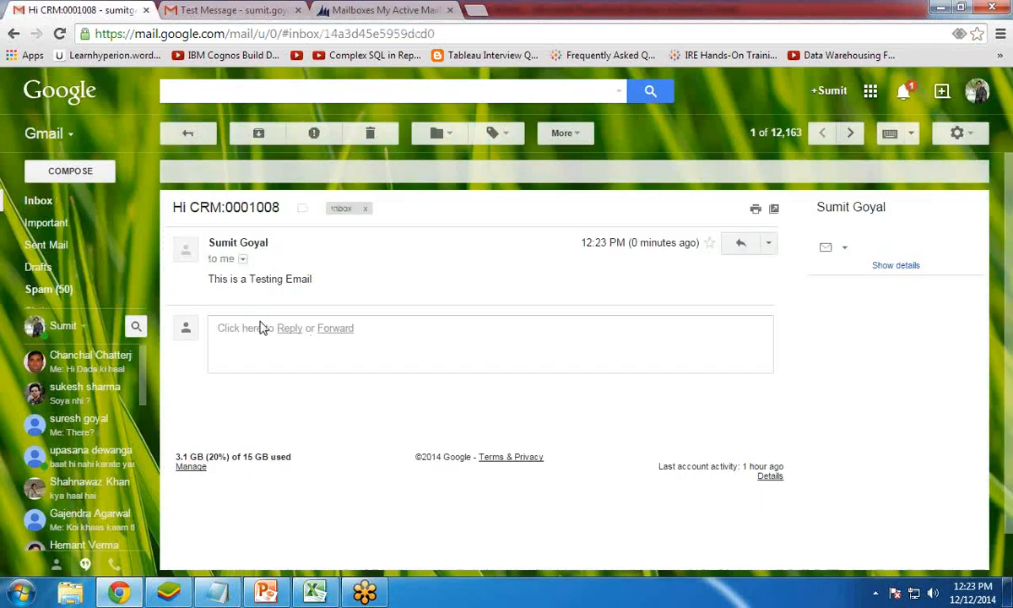
left_click_drag(225, 208, 279, 207)
left_click(288, 277)
left_click_drag(210, 279, 312, 278)
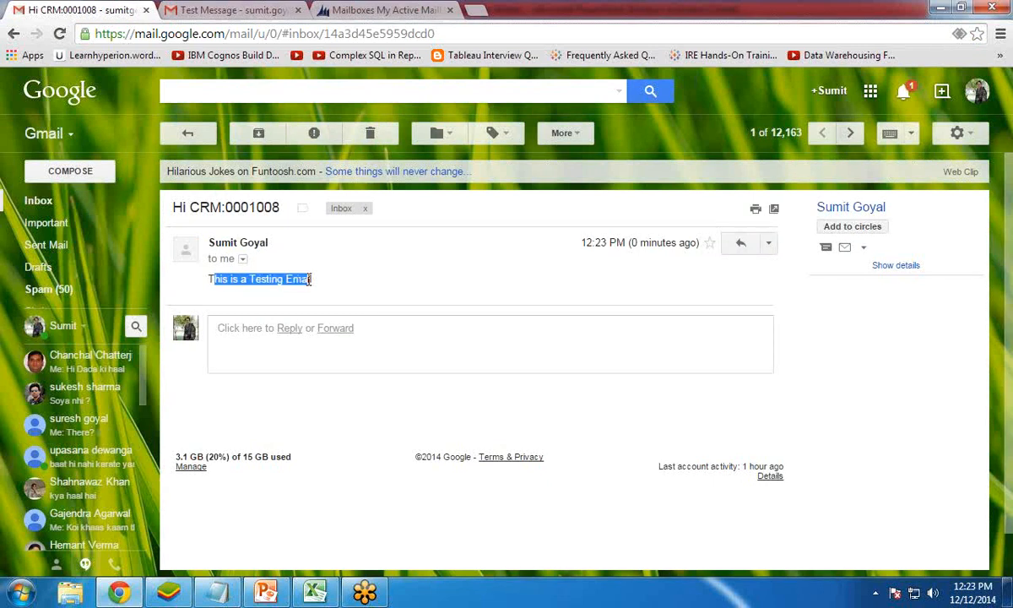
left_click(615, 269)
Reply to the received CRM email with "I am fine .. Thanks." and send the reply
left_click(740, 244)
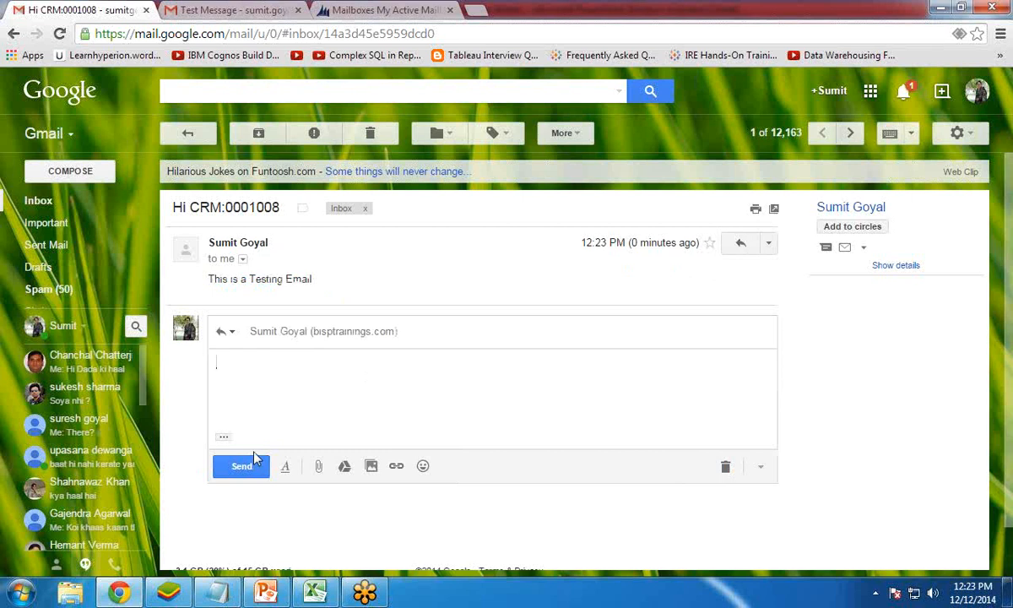
left_click(317, 331)
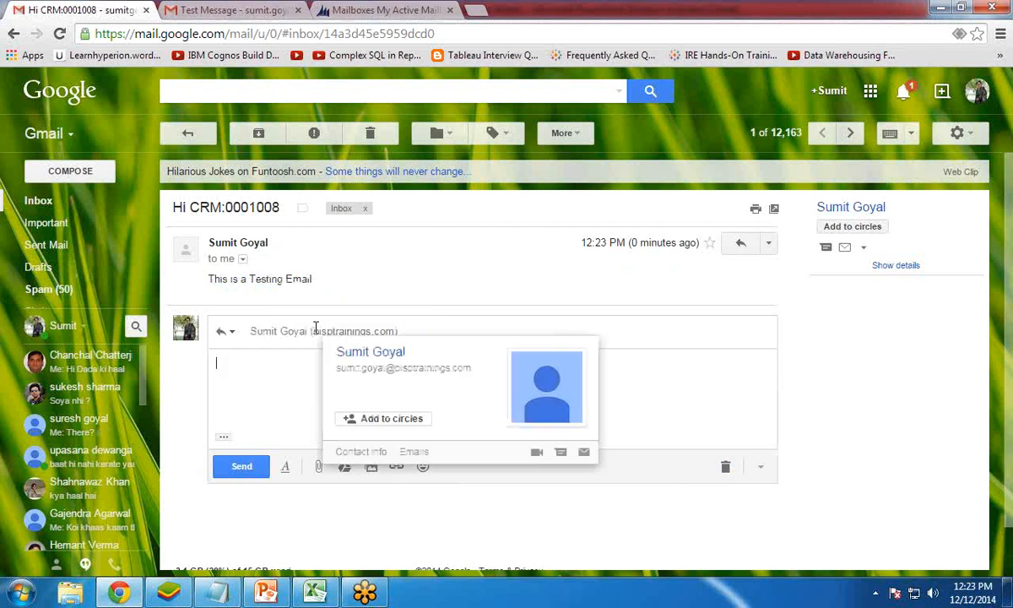
left_click(231, 395)
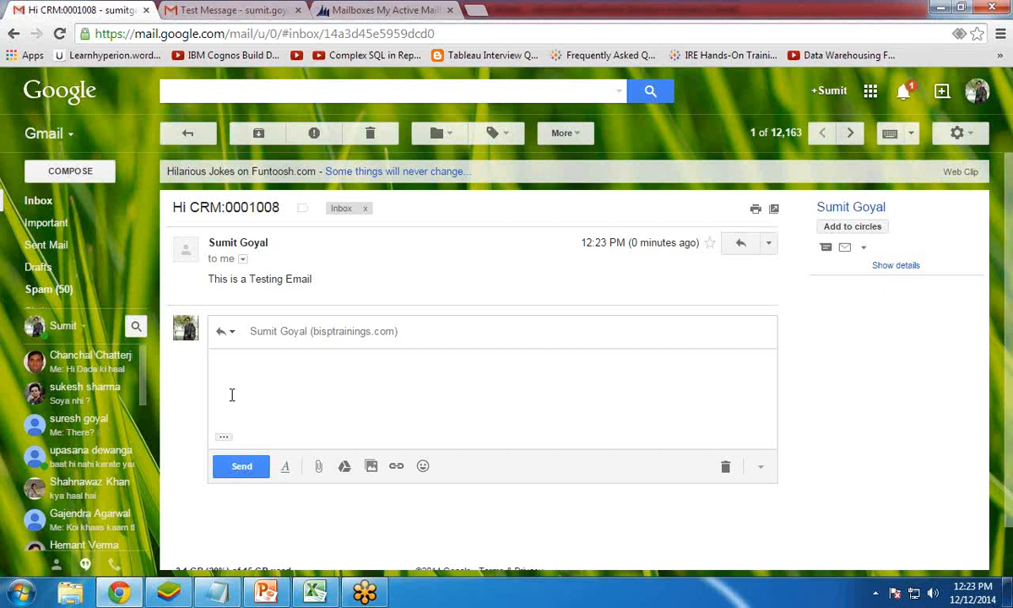
type("I am fine .. Thanks.")
left_click(241, 475)
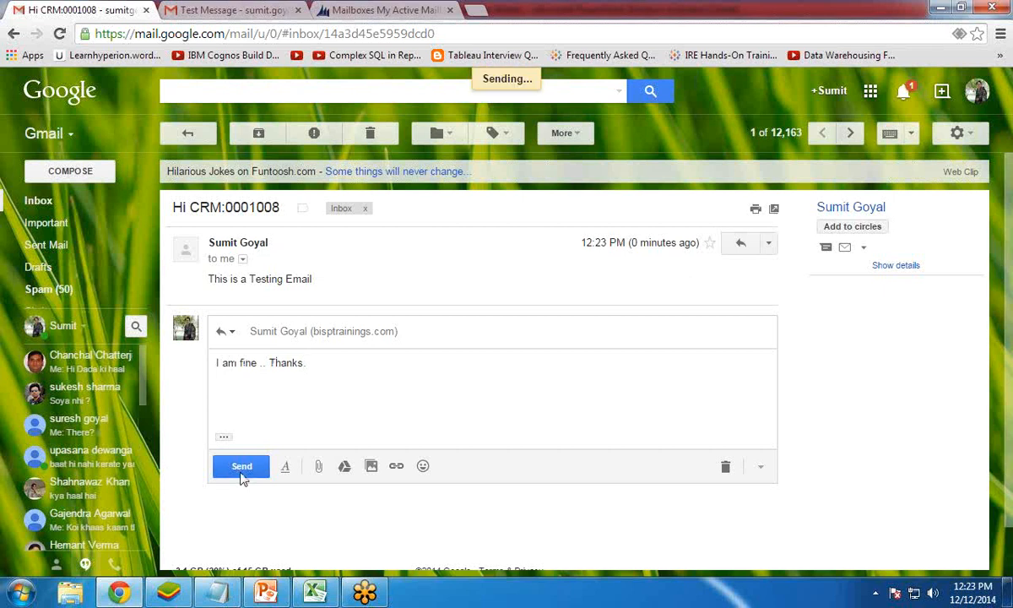
Open the reply in the BISP Gmail inbox, review the conversation, and return to the active mailboxes list in Dynamics CRM
left_click(206, 9)
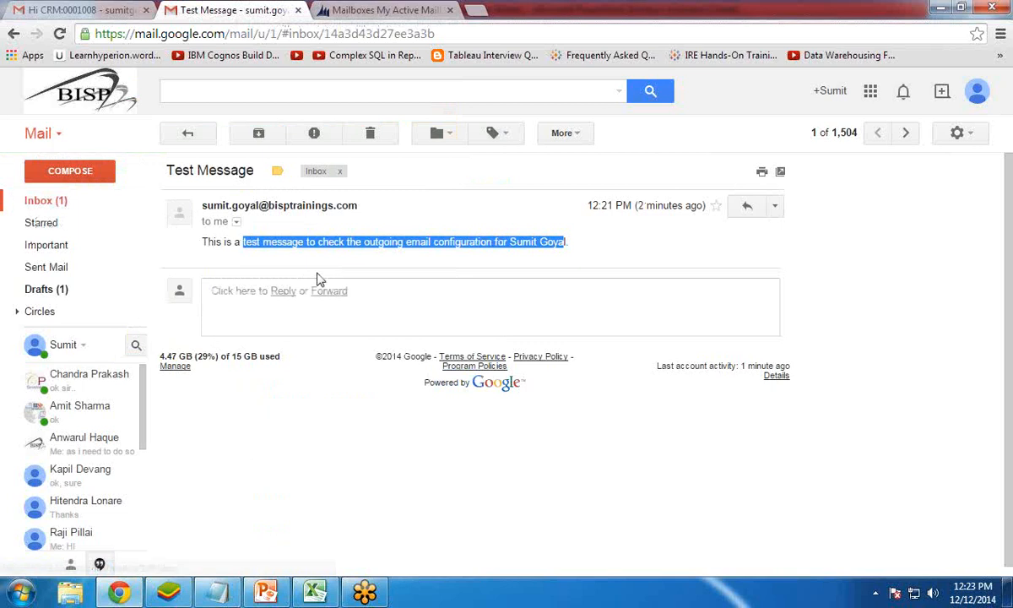
left_click(62, 208)
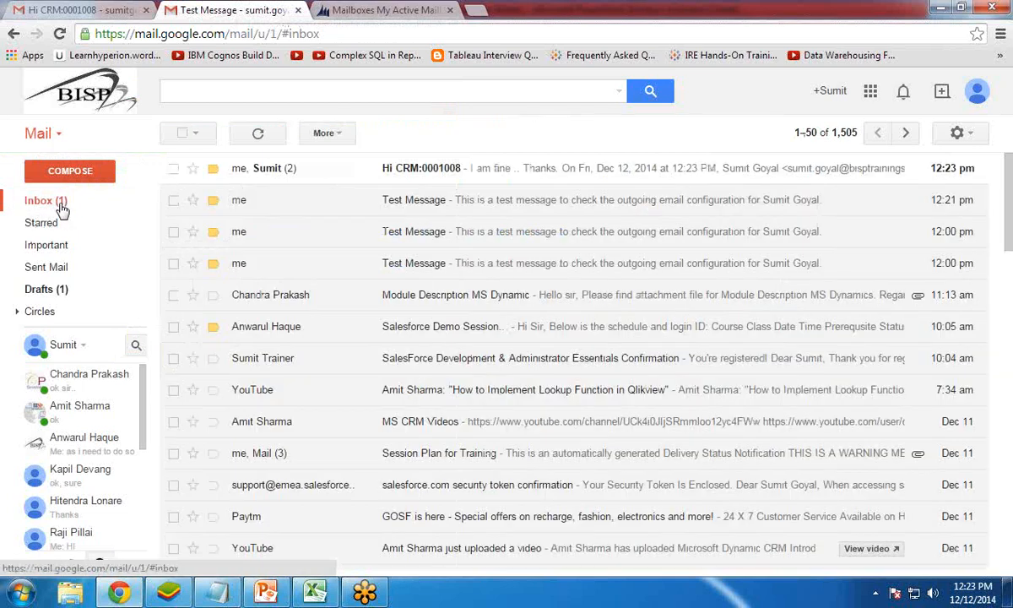
left_click(422, 168)
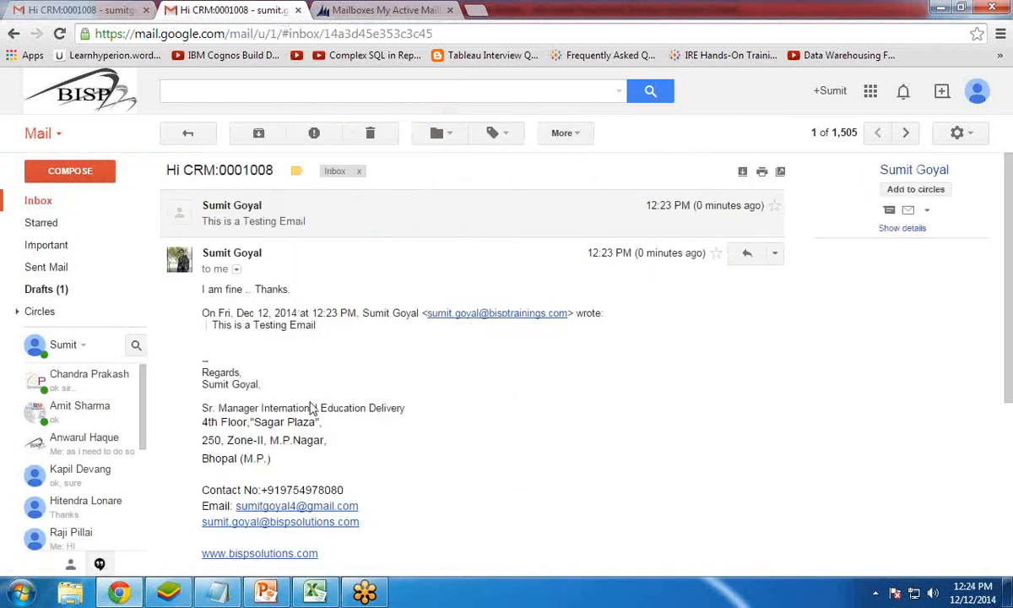
left_click(283, 221)
left_click(325, 9)
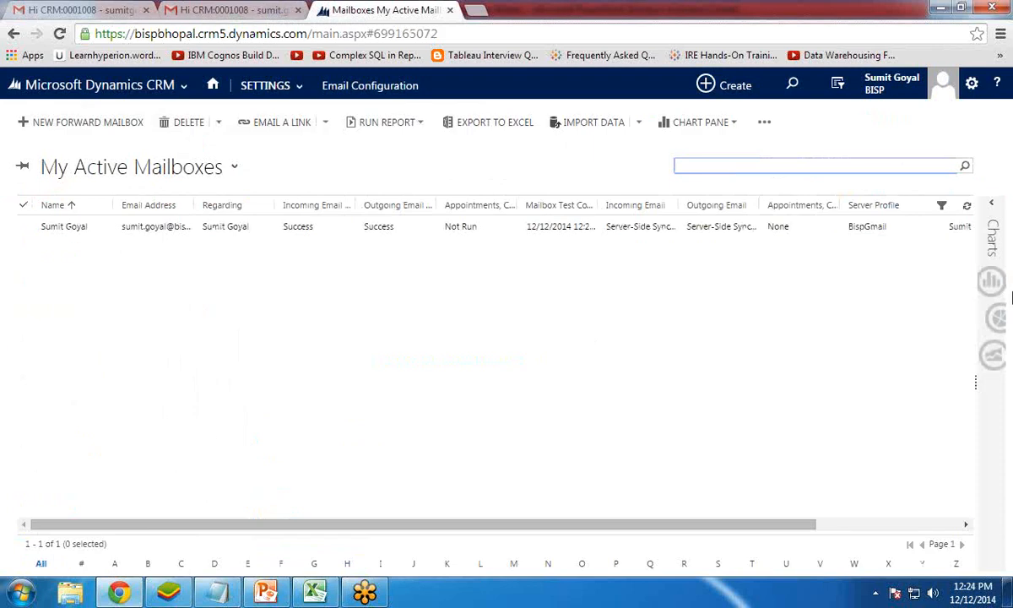